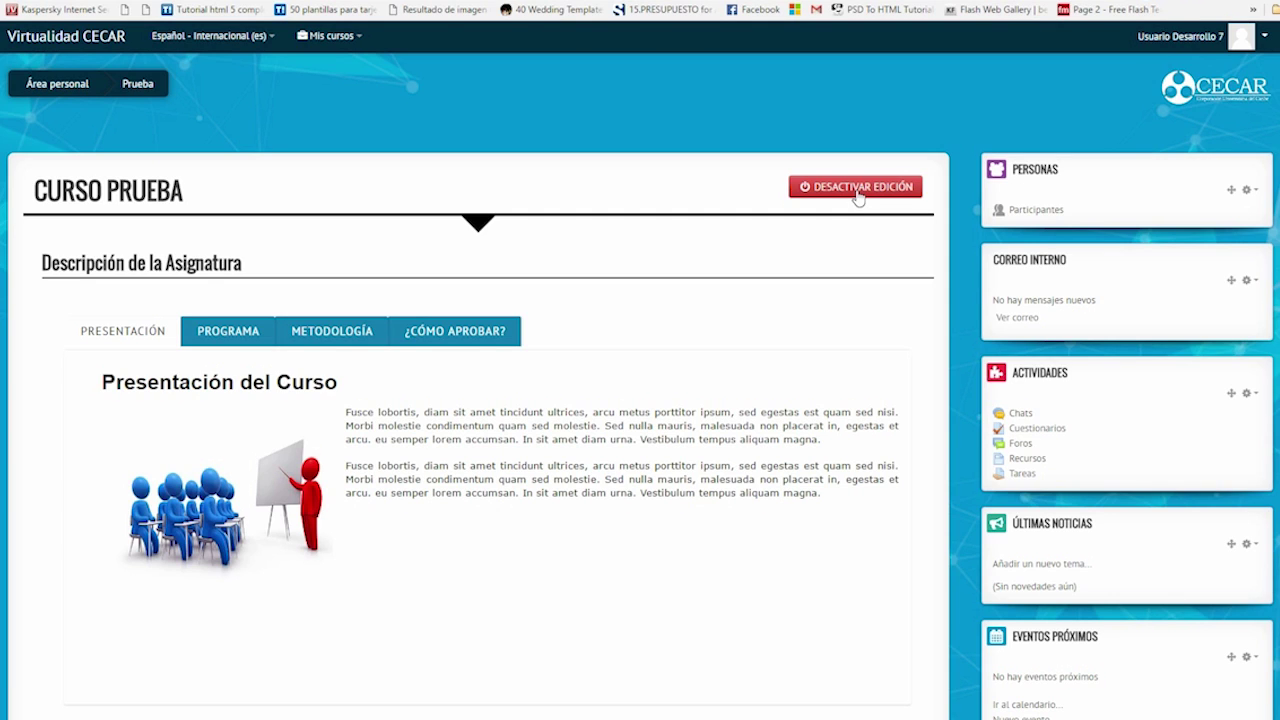
Step: Look over the course page from the subject description to the Agenda del Curso section and unit grid
{"action": "scroll", "coordinate": [645, 370], "scroll_direction": "down", "scroll_amount": 5}
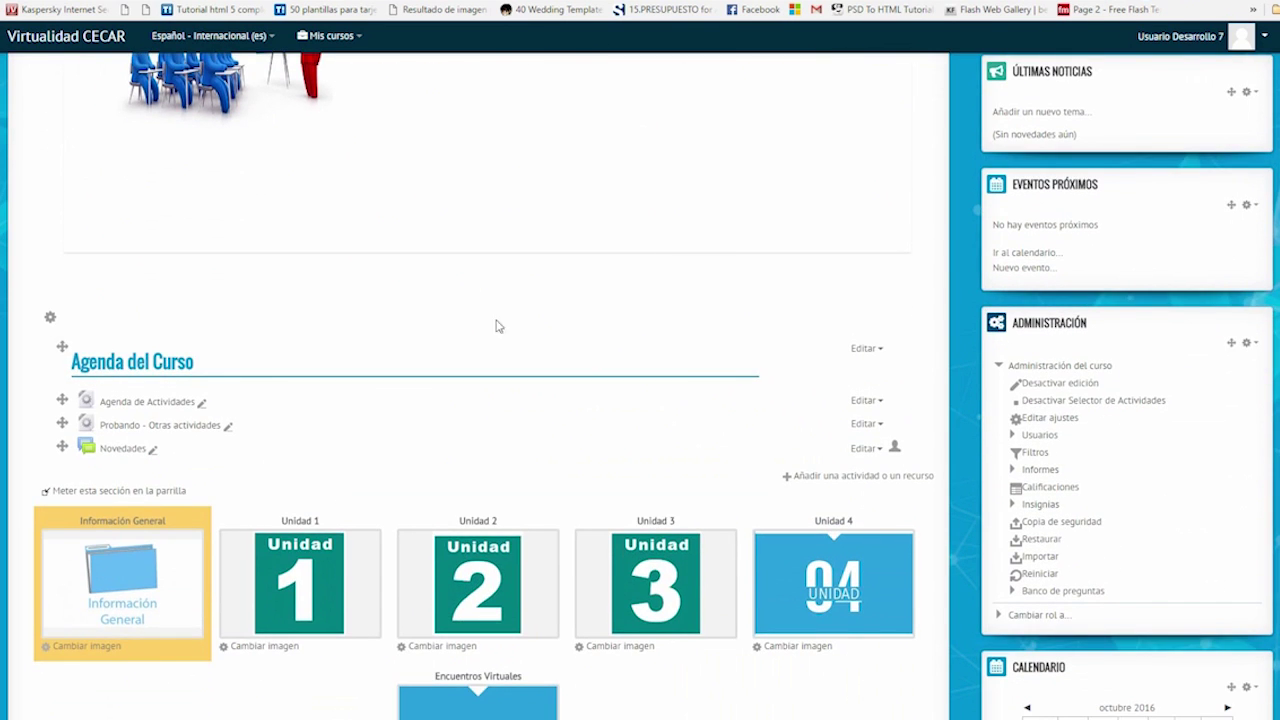
{"action": "scroll", "coordinate": [280, 417], "scroll_direction": "up", "scroll_amount": 3}
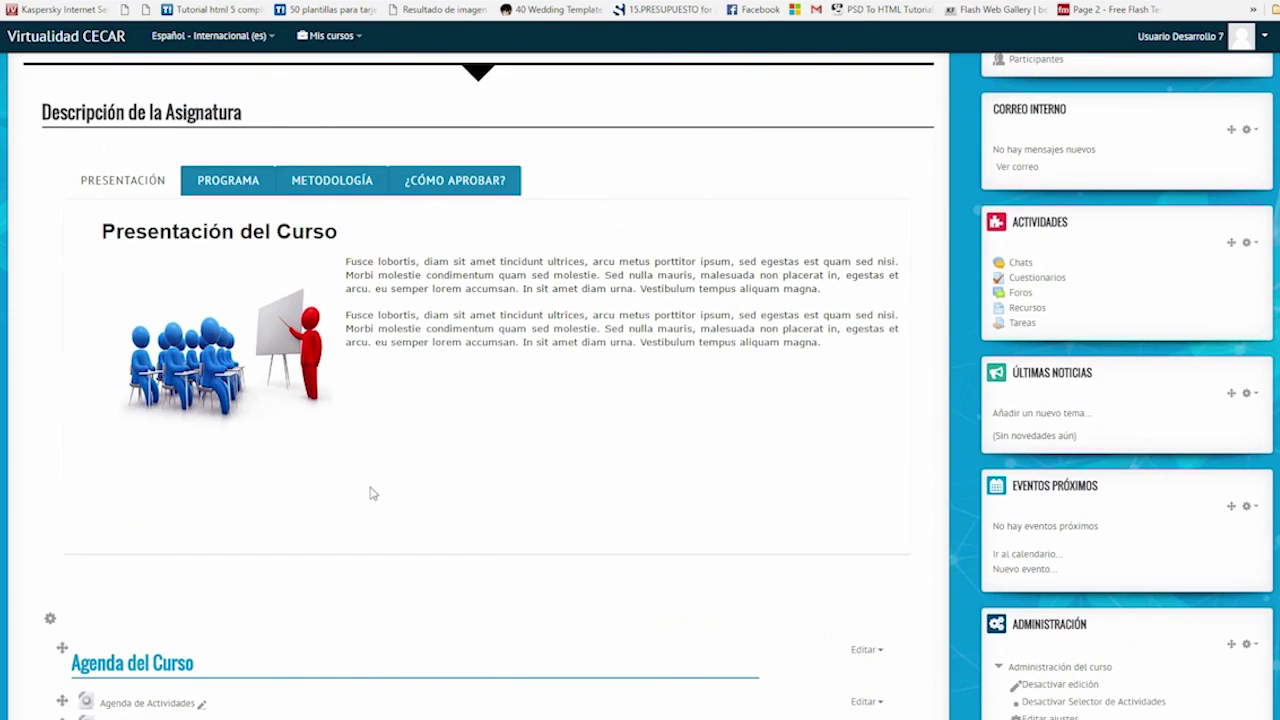
{"action": "scroll", "coordinate": [285, 445], "scroll_direction": "down", "scroll_amount": 3}
{"action": "scroll", "coordinate": [466, 491], "scroll_direction": "down", "scroll_amount": 2}
{"action": "scroll", "coordinate": [457, 486], "scroll_direction": "up", "scroll_amount": 6}
{"action": "scroll", "coordinate": [433, 478], "scroll_direction": "down", "scroll_amount": 4}
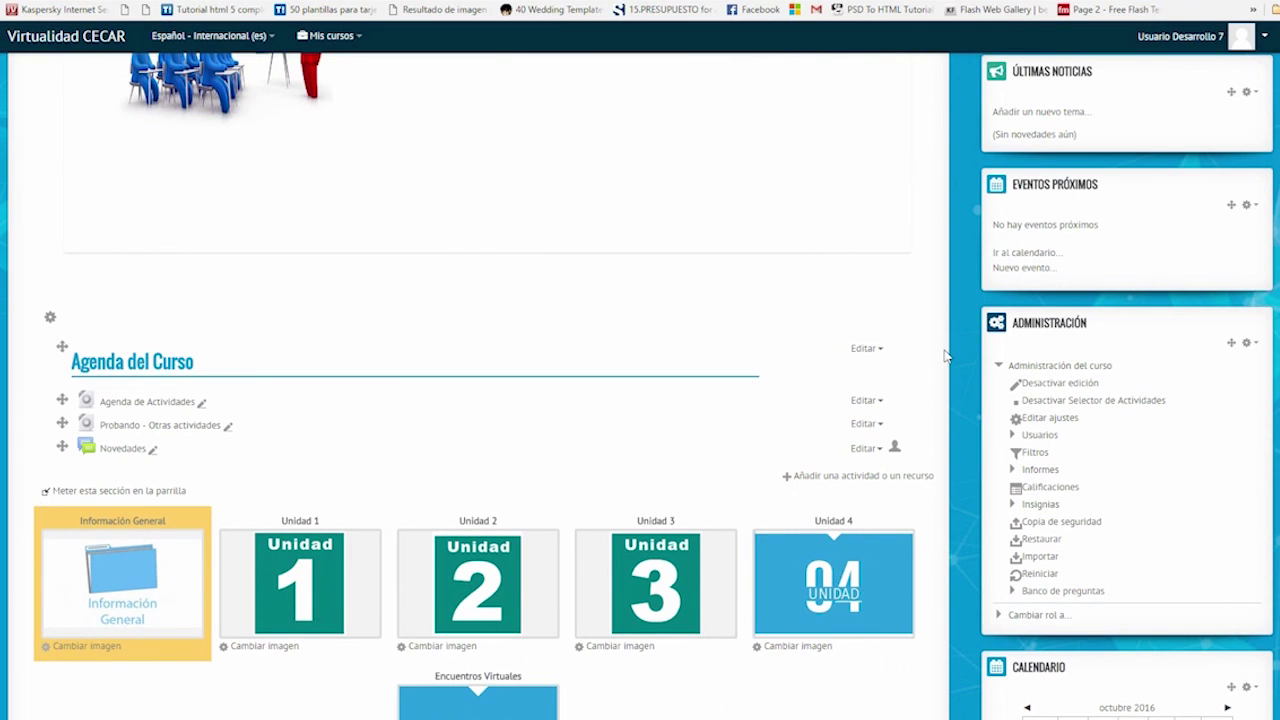
{"action": "scroll", "coordinate": [483, 346], "scroll_direction": "up", "scroll_amount": 4}
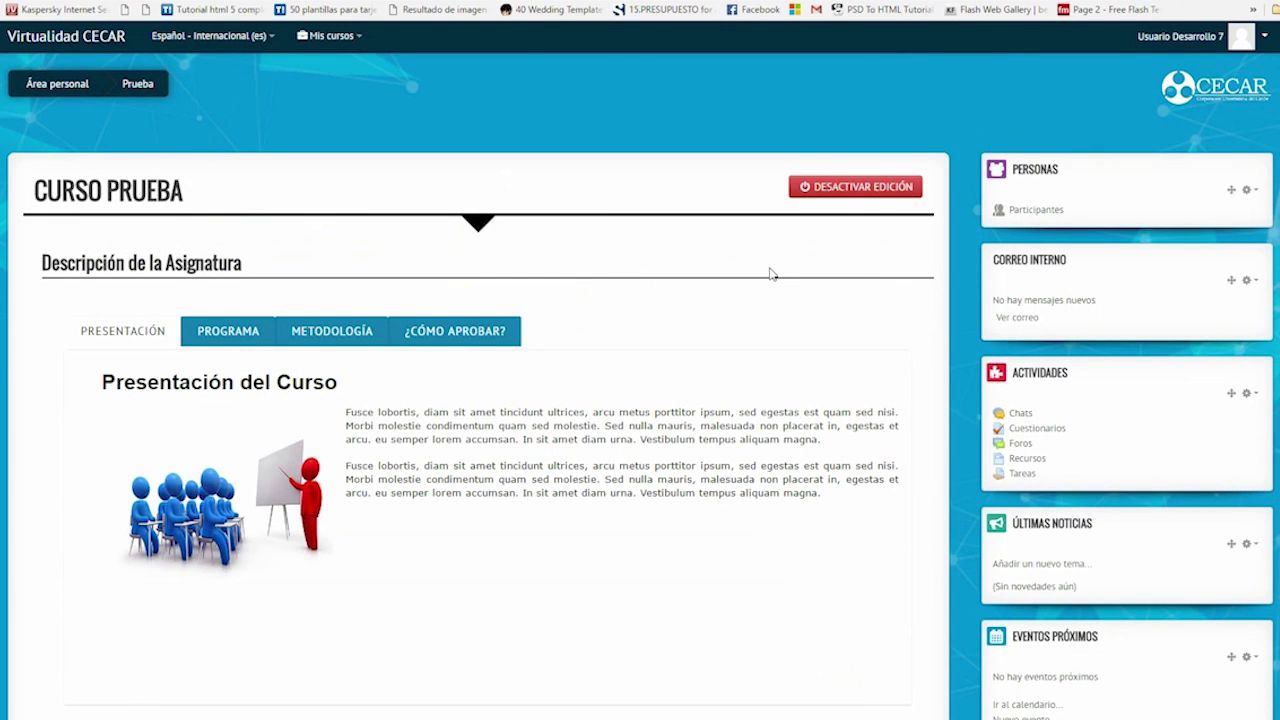
Step: Add a new Archivo resource to the Agenda del Curso section
{"action": "scroll", "coordinate": [769, 274], "scroll_direction": "down", "scroll_amount": 3}
{"action": "scroll", "coordinate": [740, 280], "scroll_direction": "down", "scroll_amount": 1}
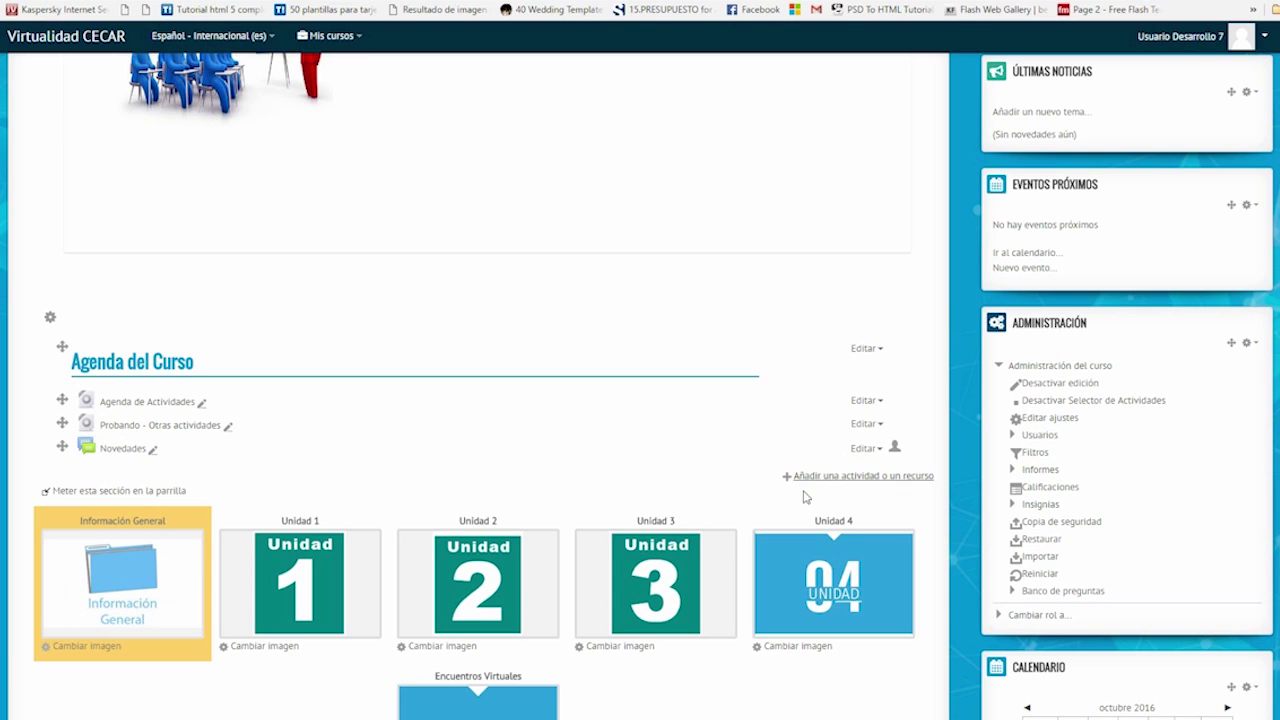
{"action": "left_click", "coordinate": [859, 478]}
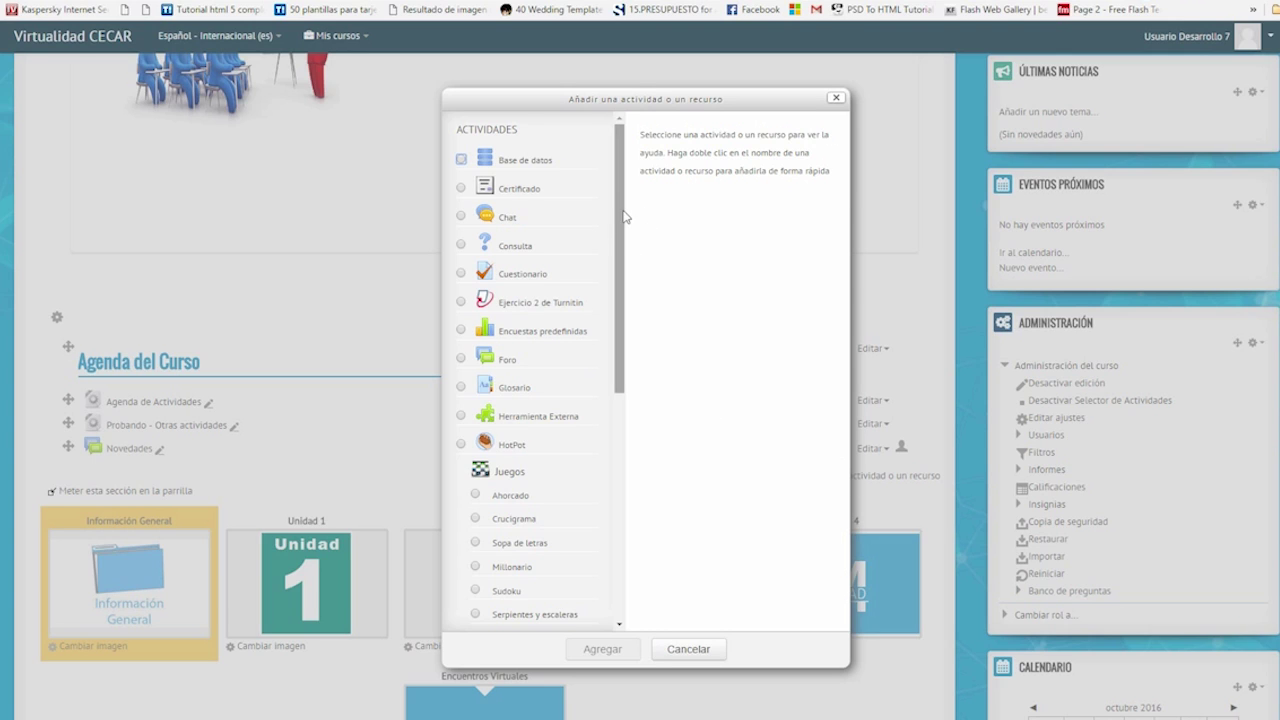
{"action": "left_click_drag", "start_coordinate": [621, 190], "coordinate": [621, 253]}
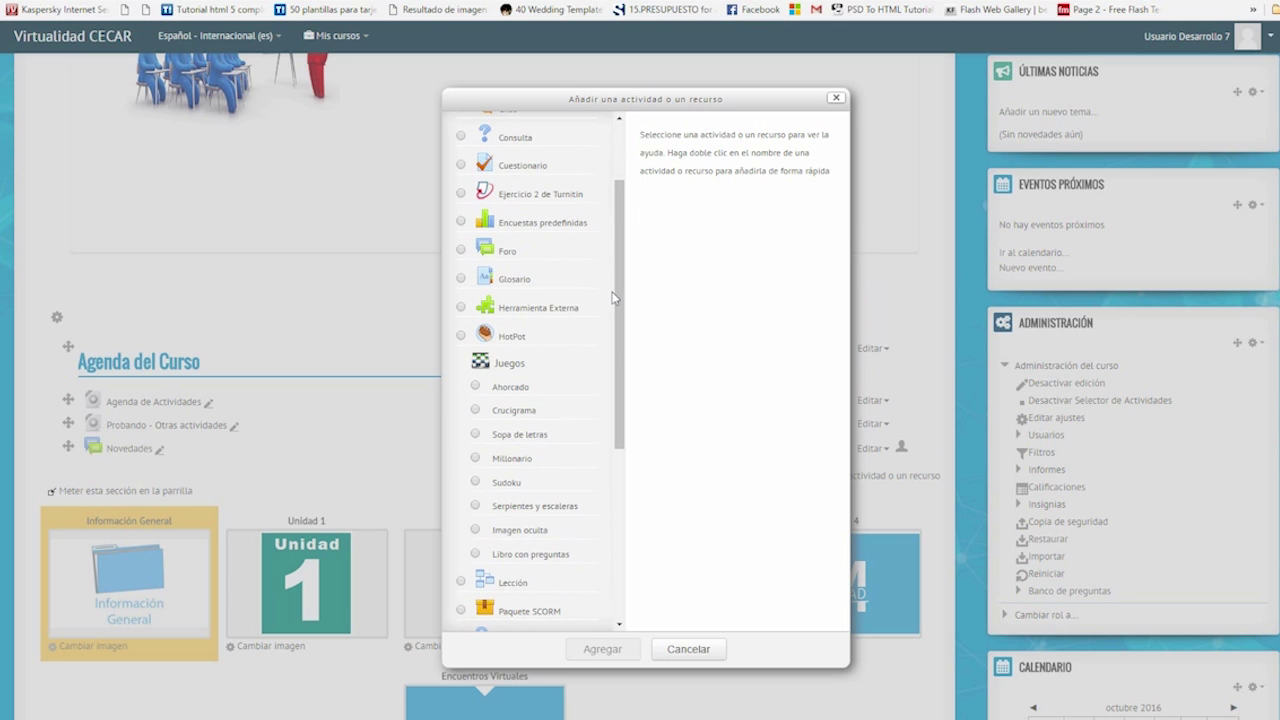
{"action": "scroll", "coordinate": [570, 290], "scroll_direction": "down", "scroll_amount": 3}
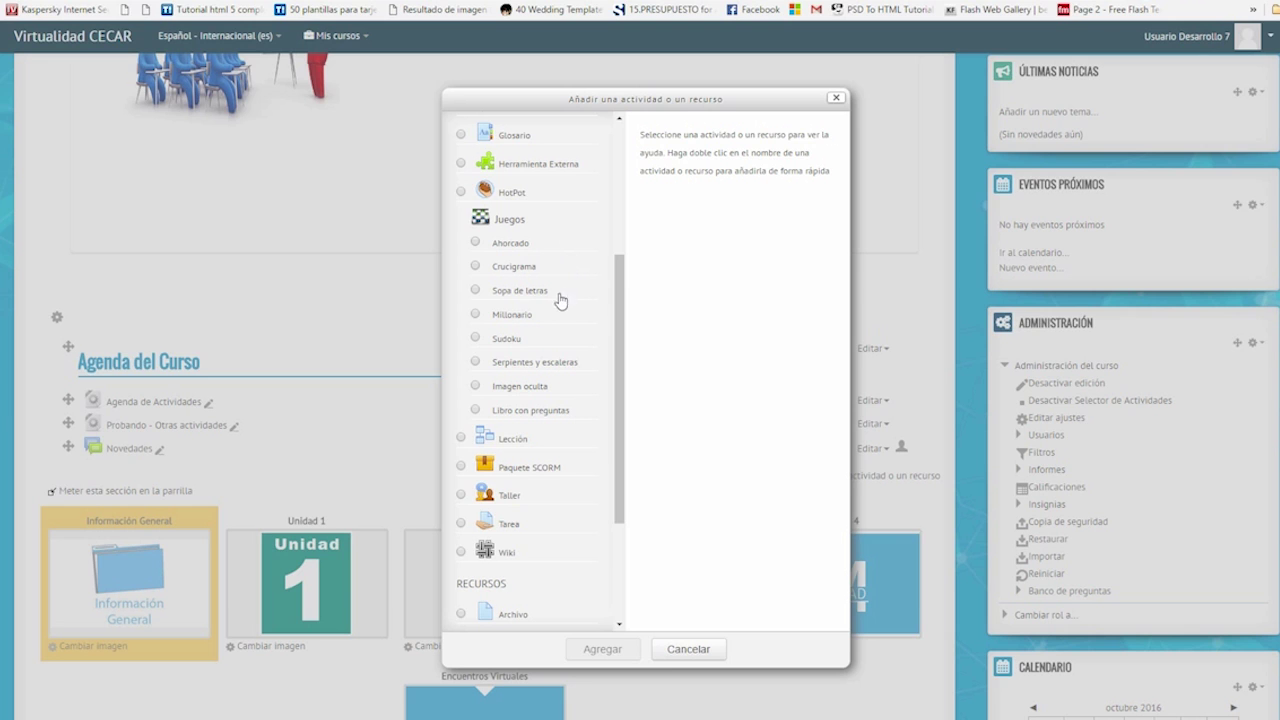
{"action": "left_click", "coordinate": [621, 321]}
{"action": "left_click_drag", "start_coordinate": [621, 321], "coordinate": [617, 470]}
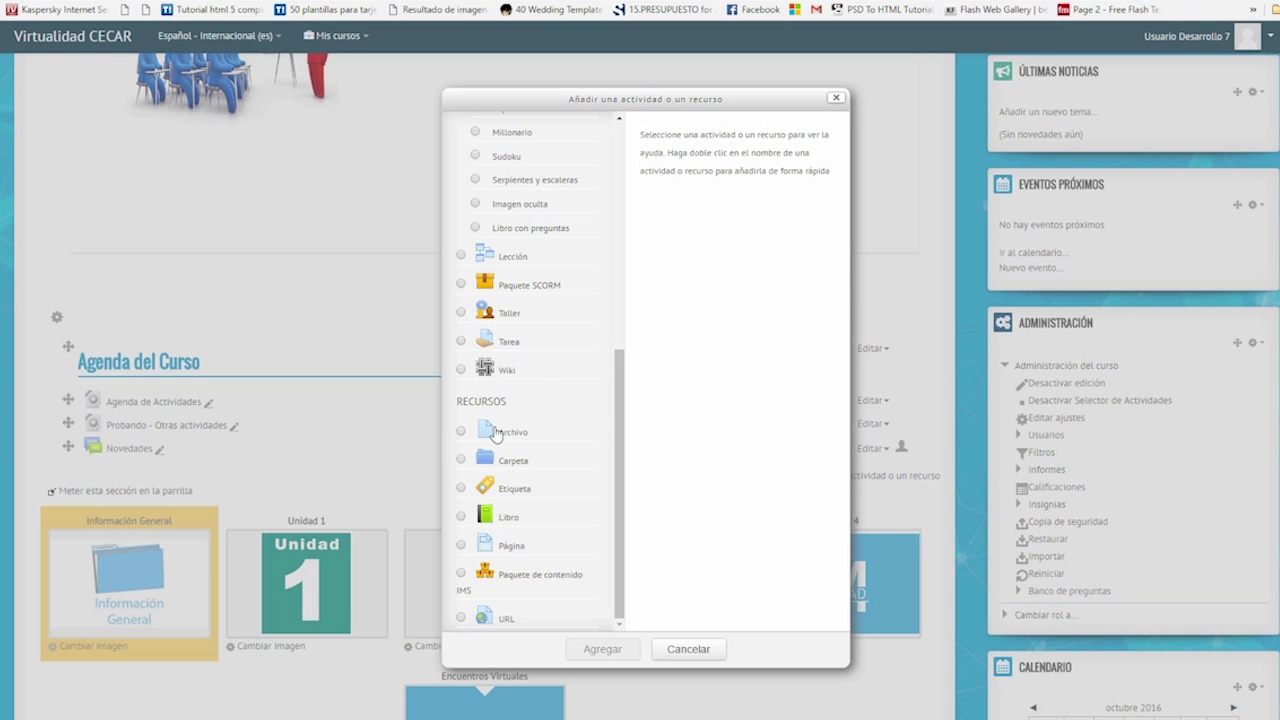
{"action": "left_click", "coordinate": [460, 432]}
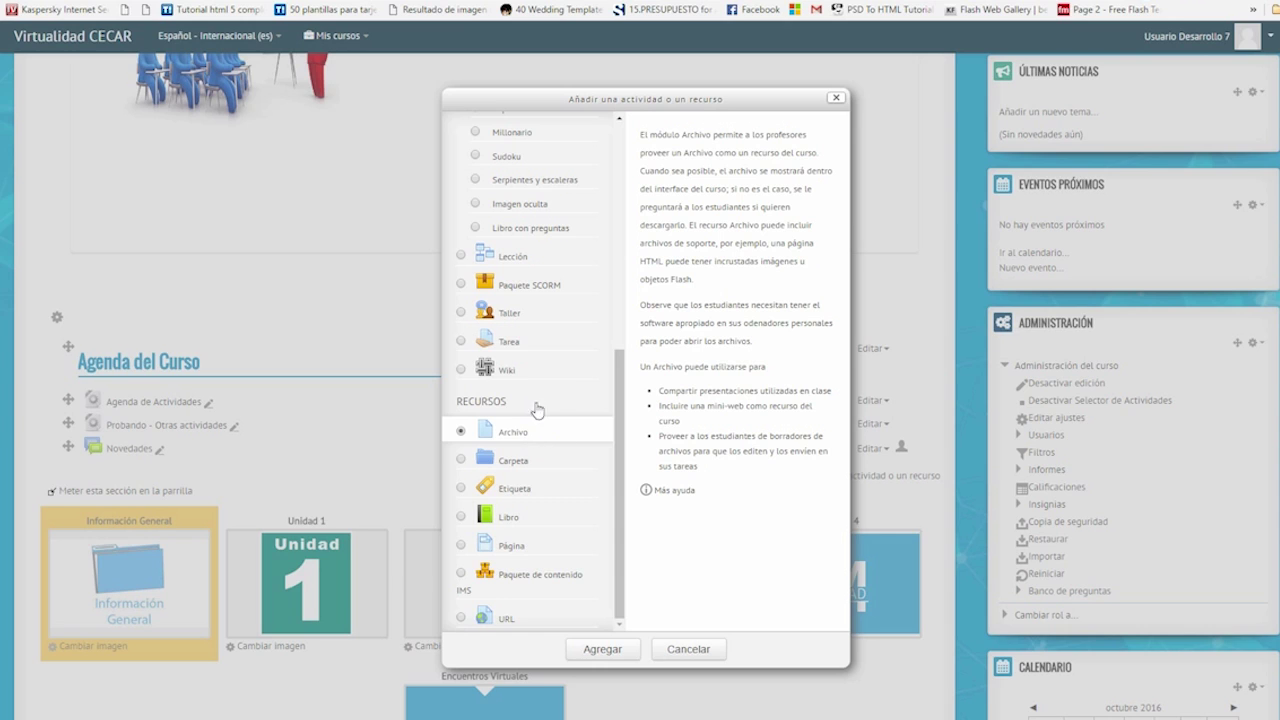
{"action": "left_click", "coordinate": [603, 651]}
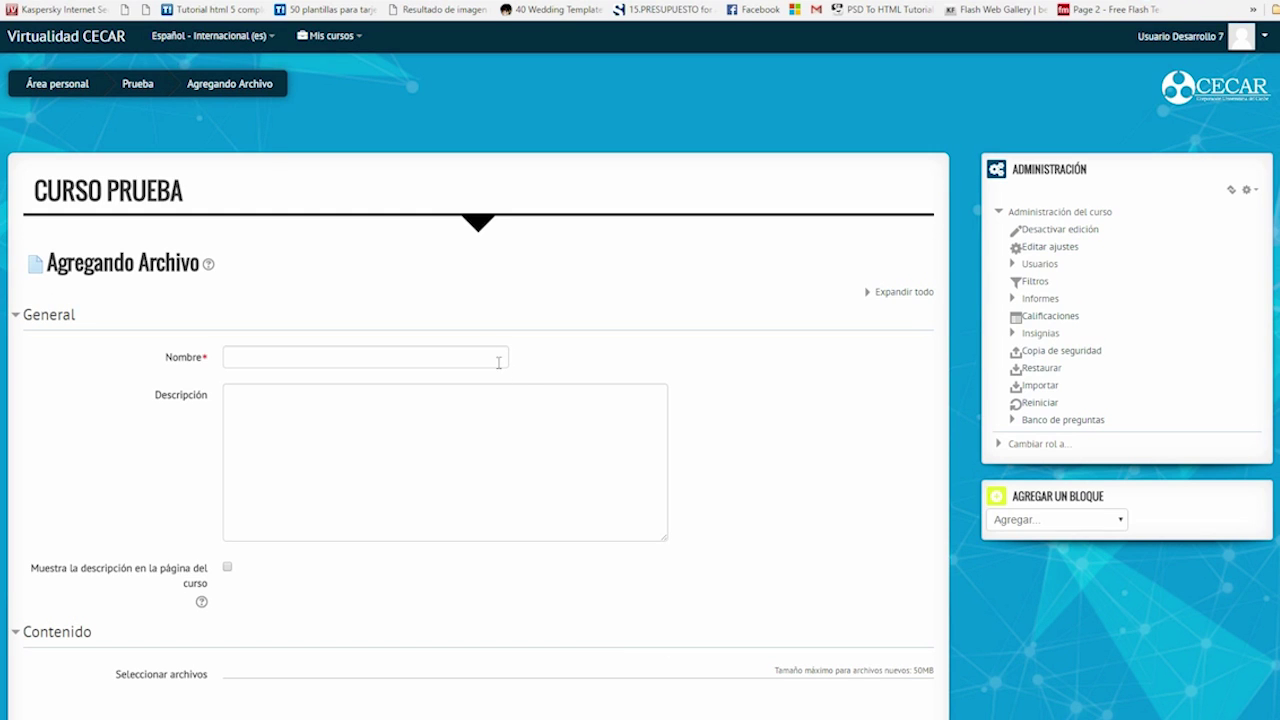
Step: Name the new file resource "Archivo Prueba" and leave its description empty
{"action": "left_click", "coordinate": [404, 360]}
{"action": "type", "text": "Archivo Prueba"}
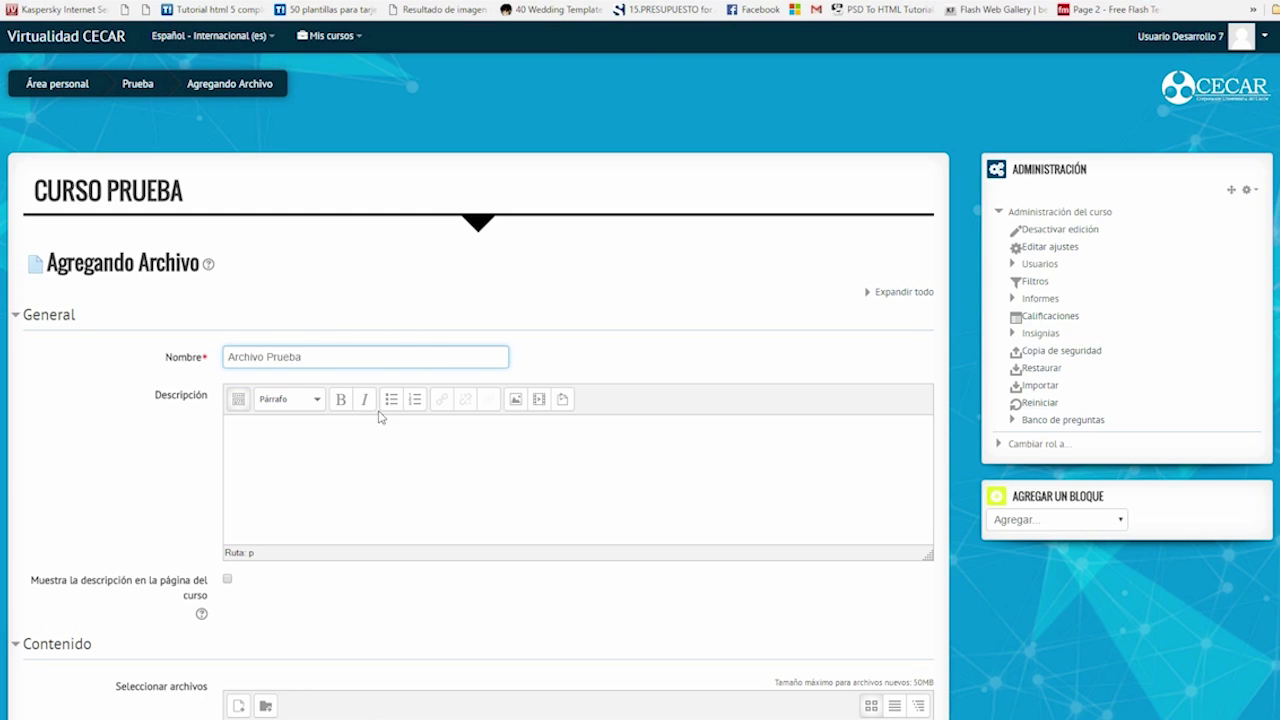
{"action": "left_click", "coordinate": [350, 460]}
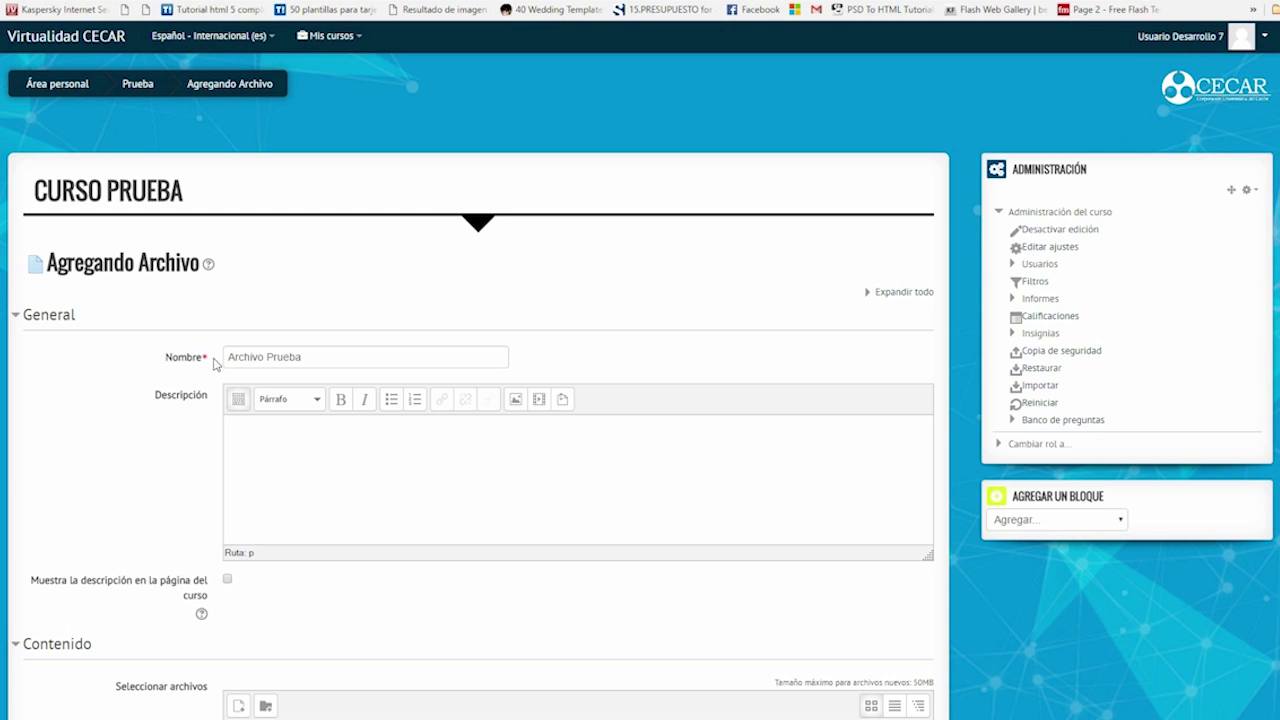
{"action": "mouse_move", "coordinate": [207, 364]}
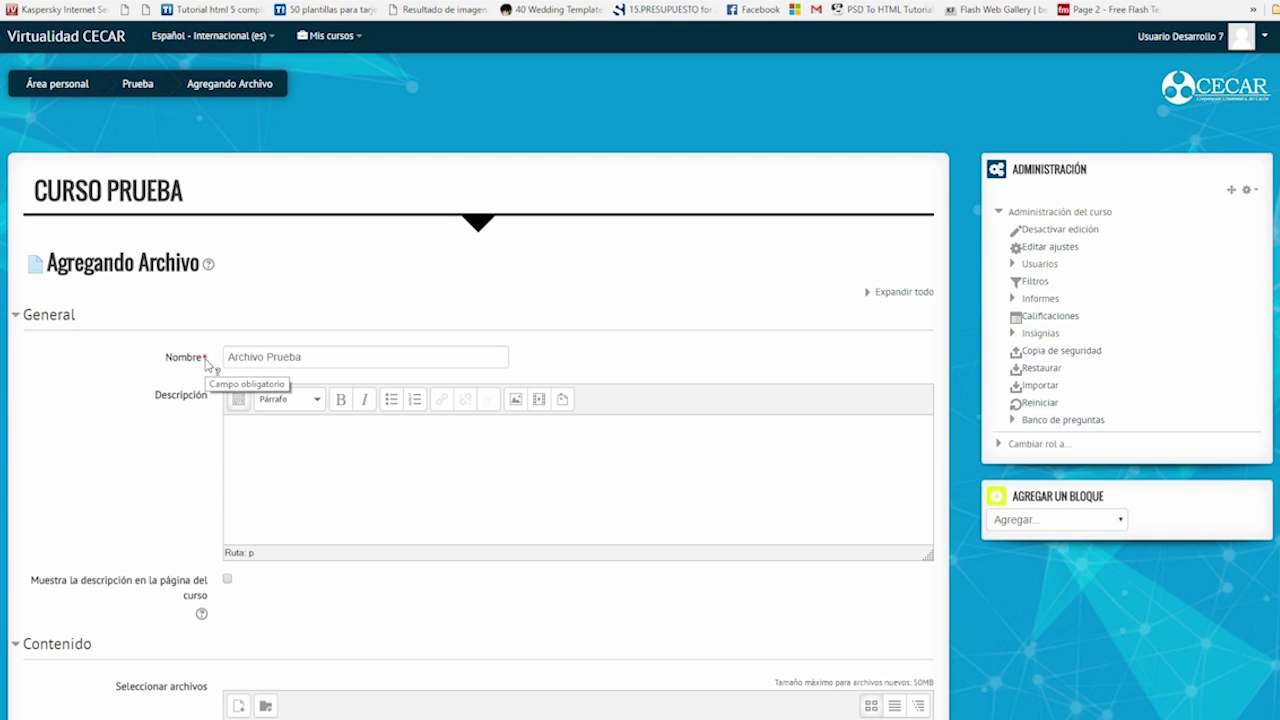
{"action": "left_click", "coordinate": [250, 452]}
Step: Open the file selector for the resource's content with the option to upload a file
{"action": "scroll", "coordinate": [300, 432], "scroll_direction": "down", "scroll_amount": 3}
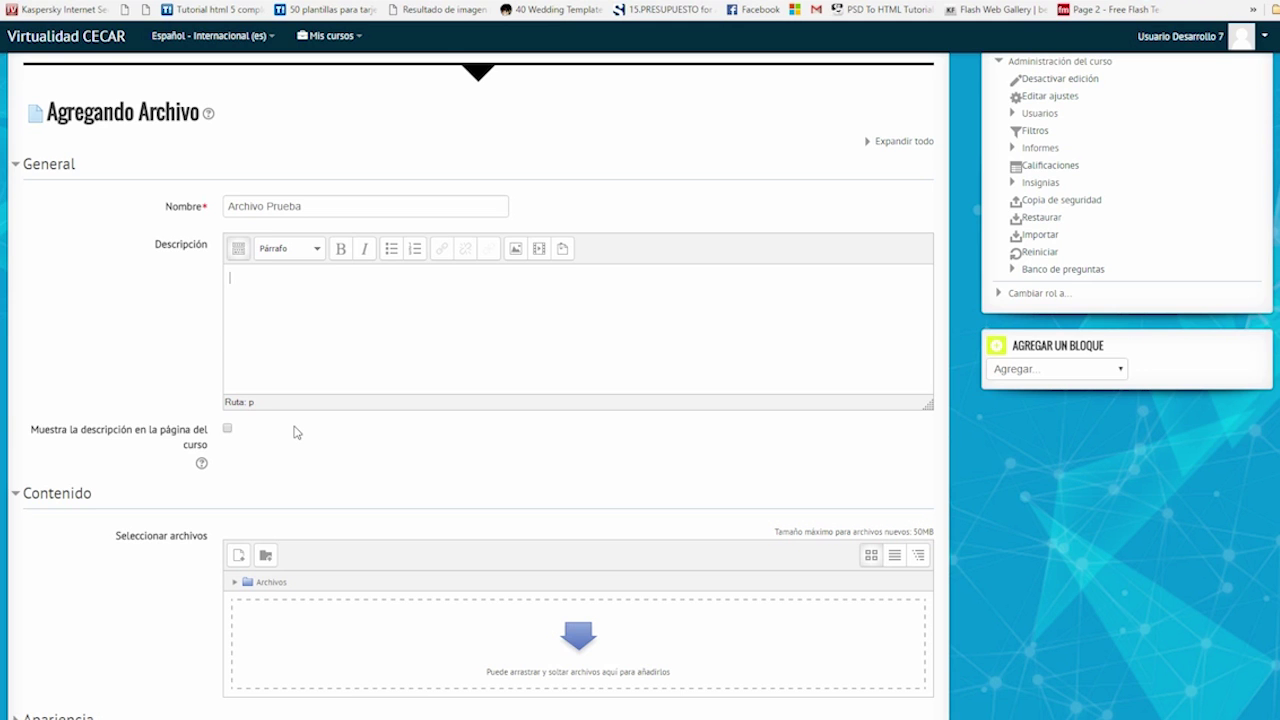
{"action": "scroll", "coordinate": [295, 432], "scroll_direction": "down", "scroll_amount": 3}
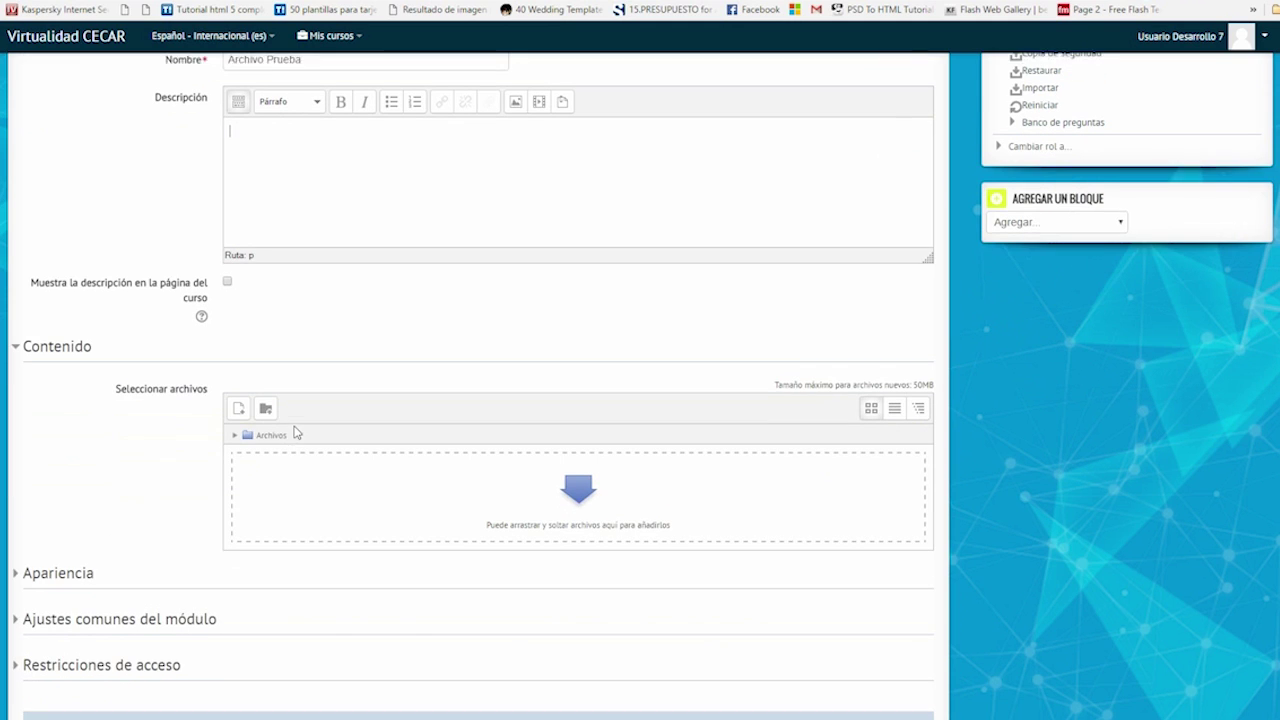
{"action": "scroll", "coordinate": [289, 430], "scroll_direction": "down", "scroll_amount": 1}
{"action": "scroll", "coordinate": [335, 446], "scroll_direction": "down", "scroll_amount": 2}
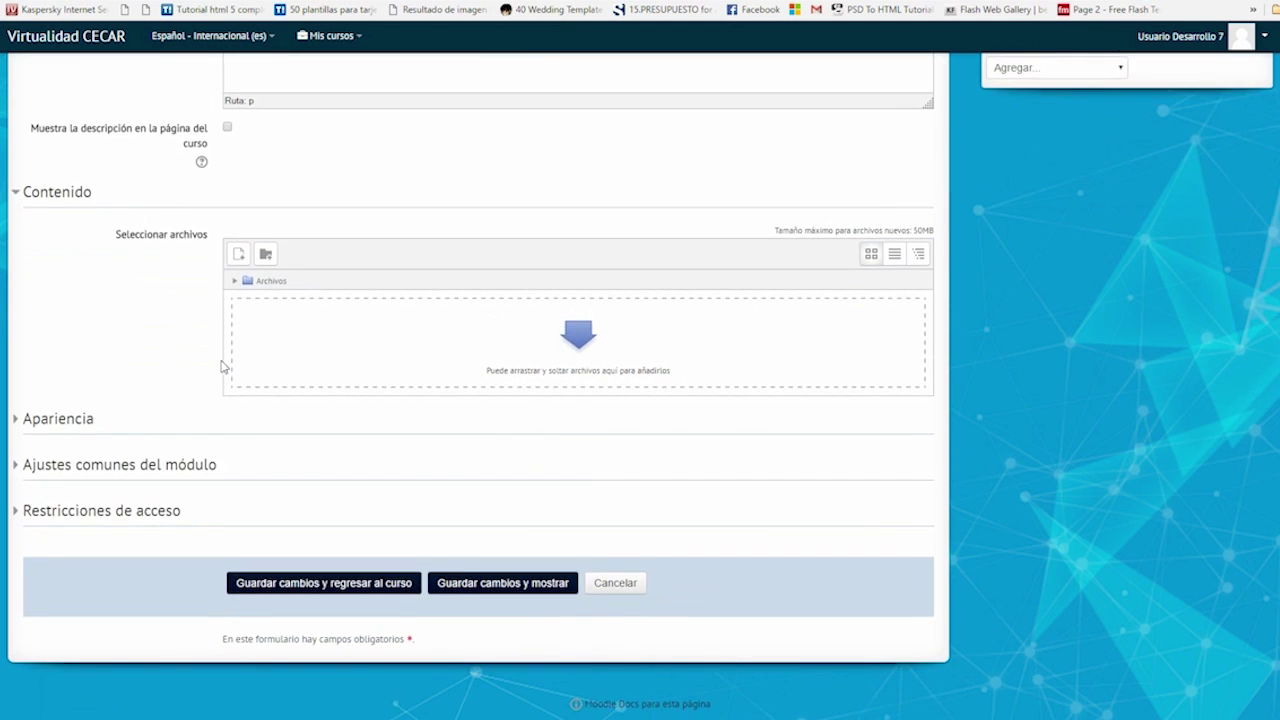
{"action": "left_click", "coordinate": [578, 340]}
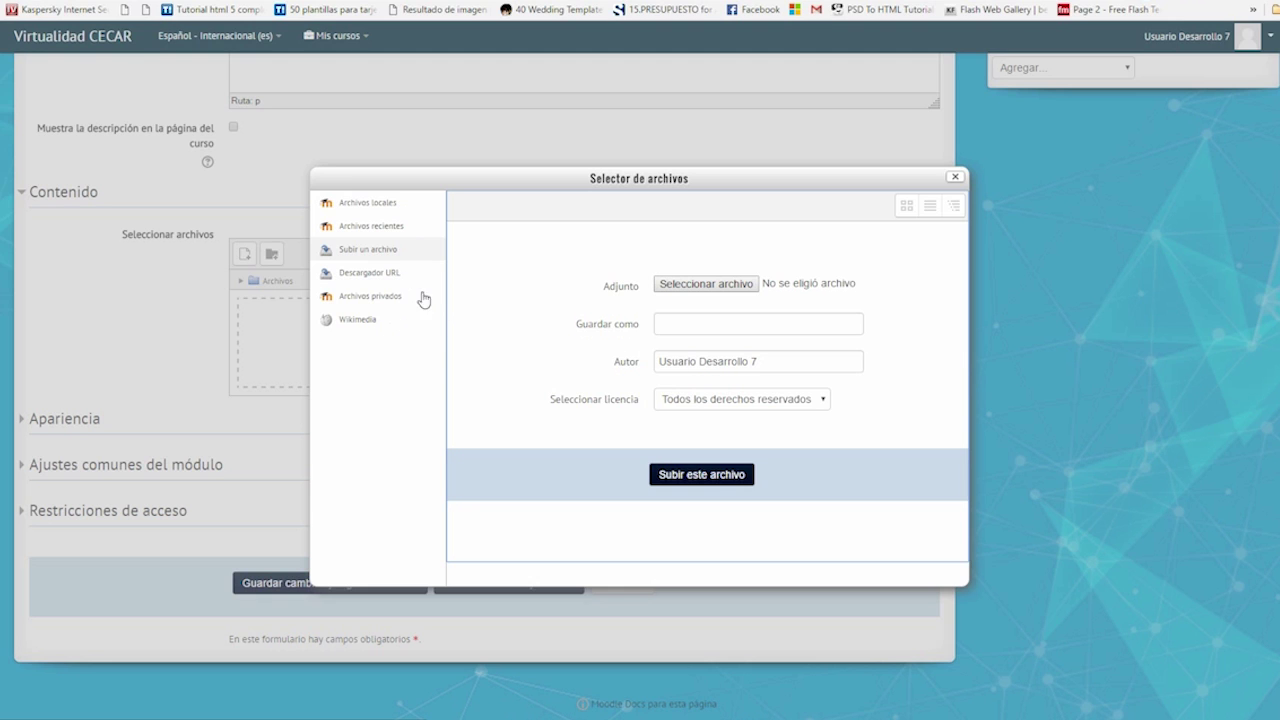
{"action": "left_click", "coordinate": [373, 252]}
Step: Choose CERTIFICACIÓN BANCARIA.docx from the computer and upload it as the resource's content
{"action": "left_click", "coordinate": [707, 286]}
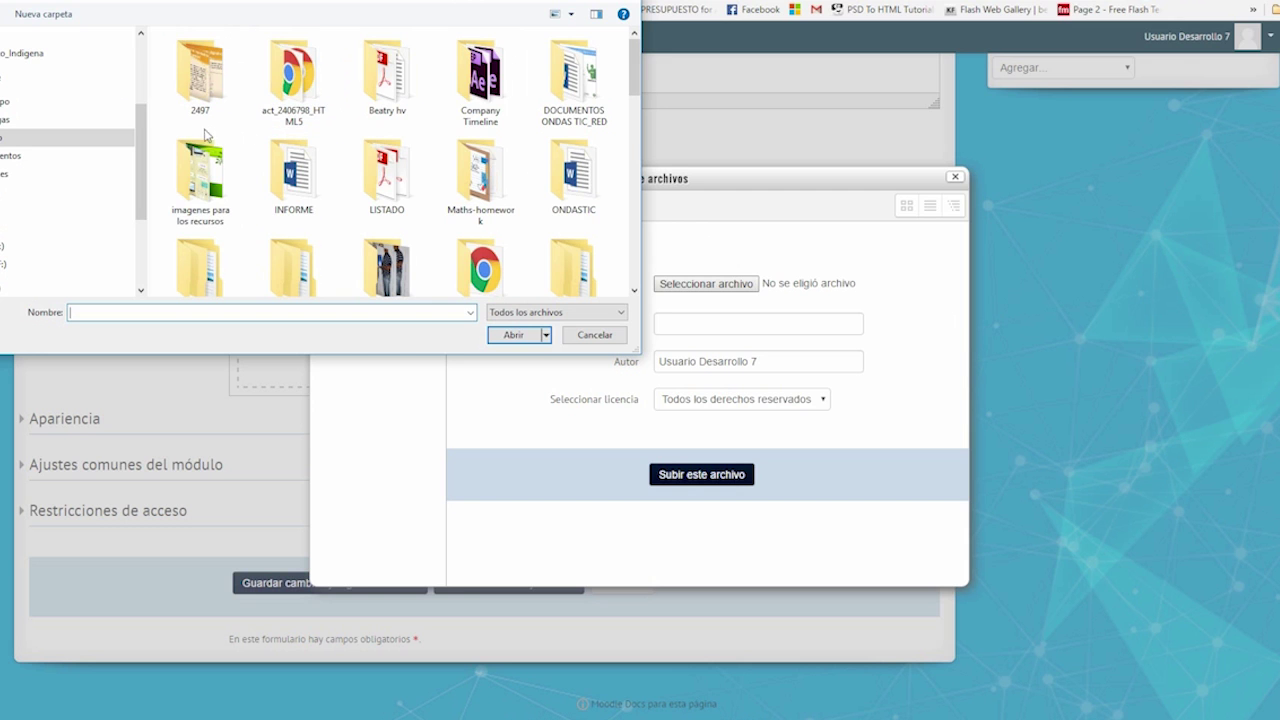
{"action": "left_click", "coordinate": [646, 66]}
{"action": "left_click_drag", "start_coordinate": [634, 66], "coordinate": [634, 130]}
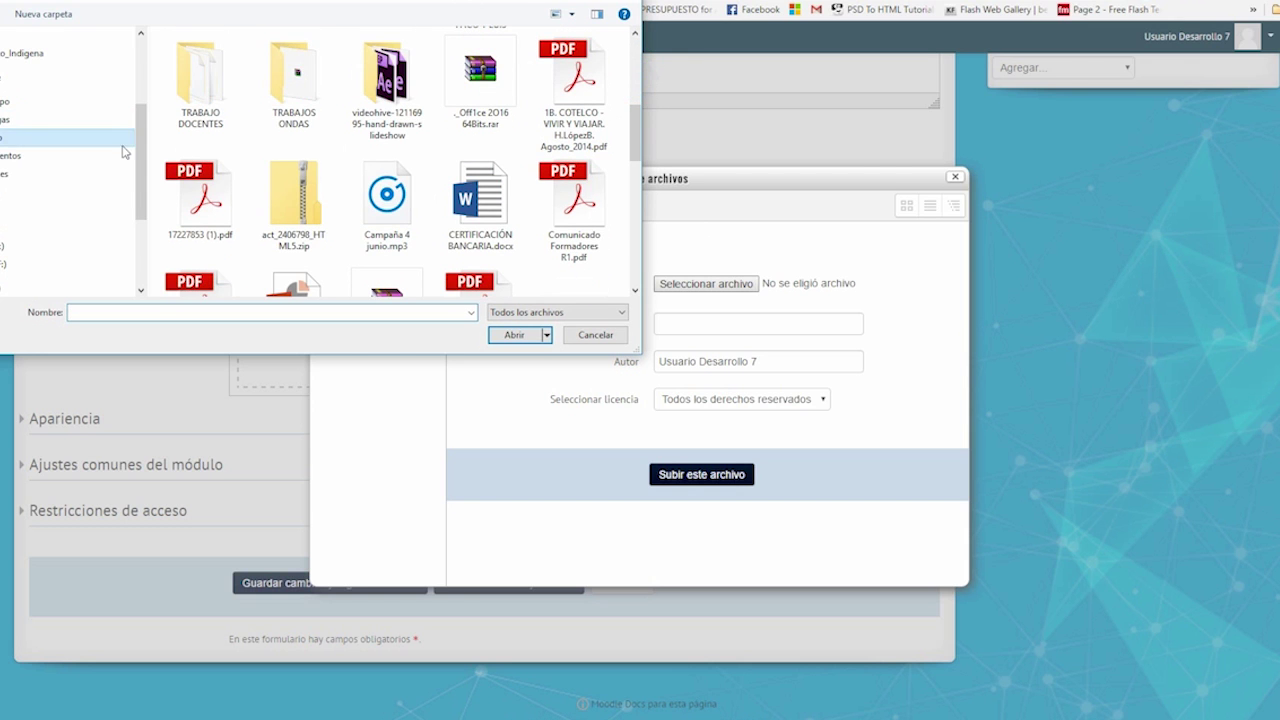
{"action": "left_click_drag", "start_coordinate": [144, 140], "coordinate": [145, 73]}
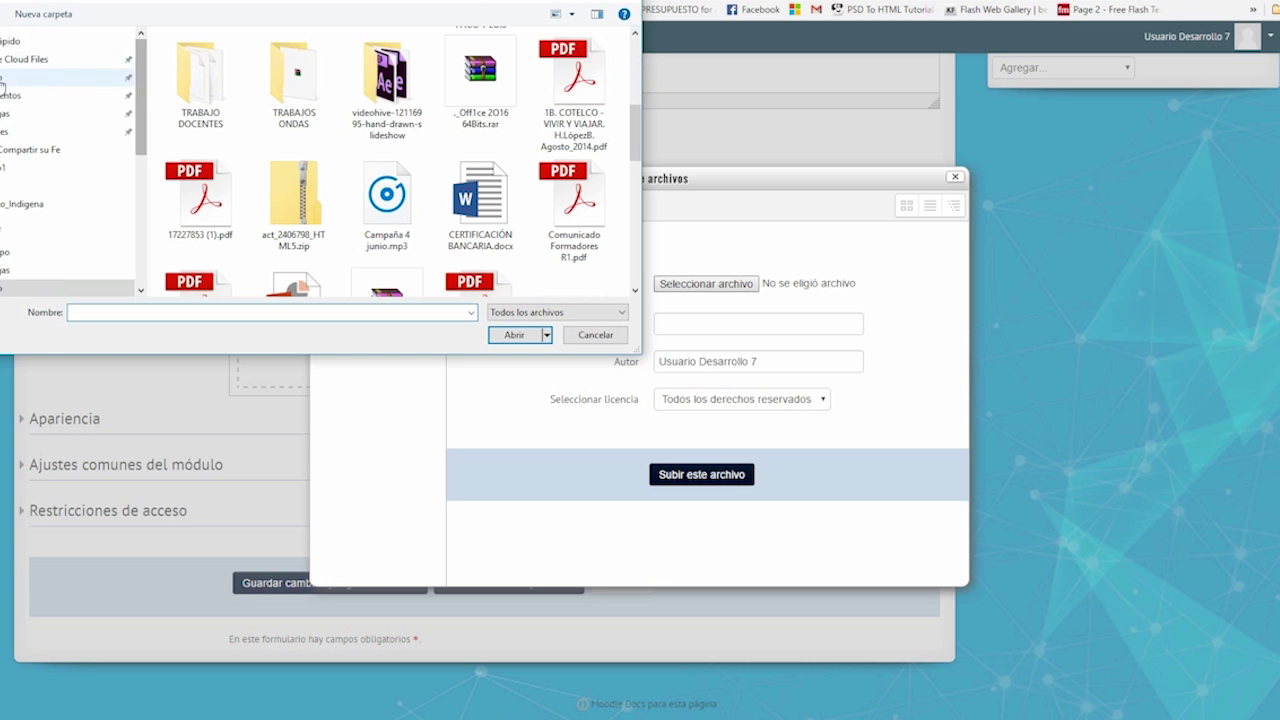
{"action": "left_click", "coordinate": [110, 77]}
{"action": "left_click_drag", "start_coordinate": [635, 78], "coordinate": [625, 291]}
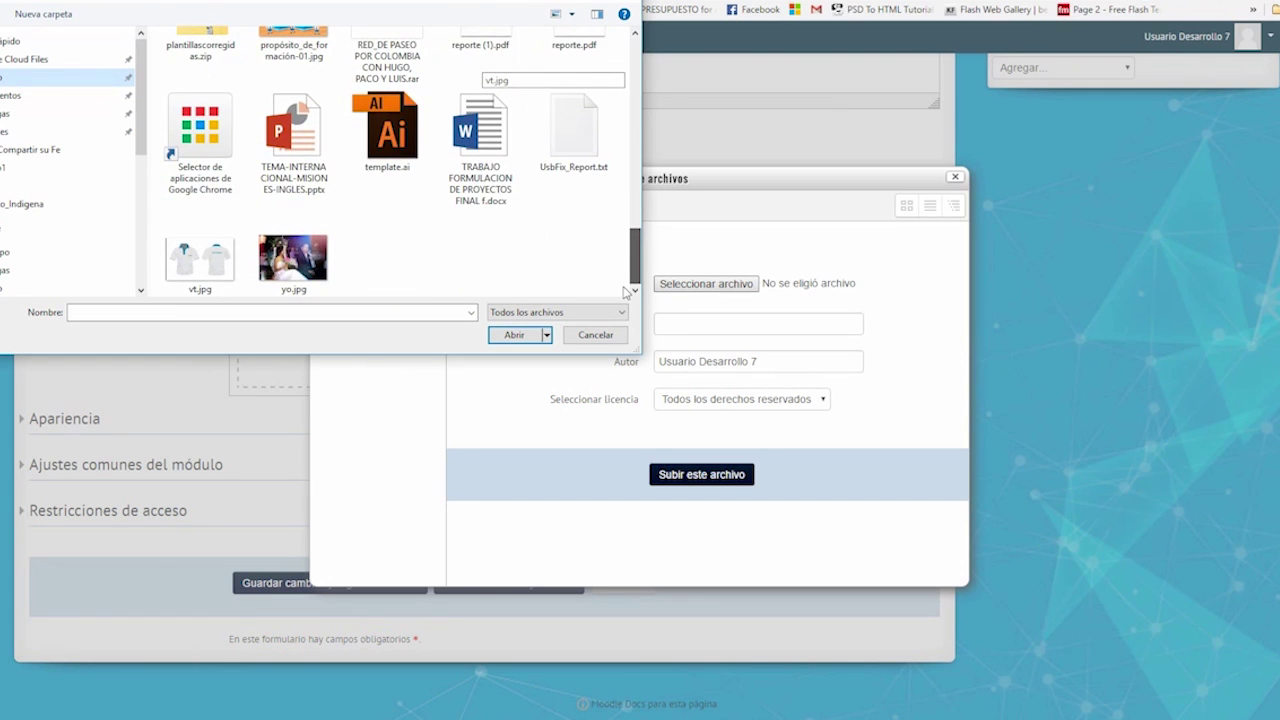
{"action": "scroll", "coordinate": [530, 170], "scroll_direction": "up", "scroll_amount": 5}
{"action": "left_click", "coordinate": [482, 222]}
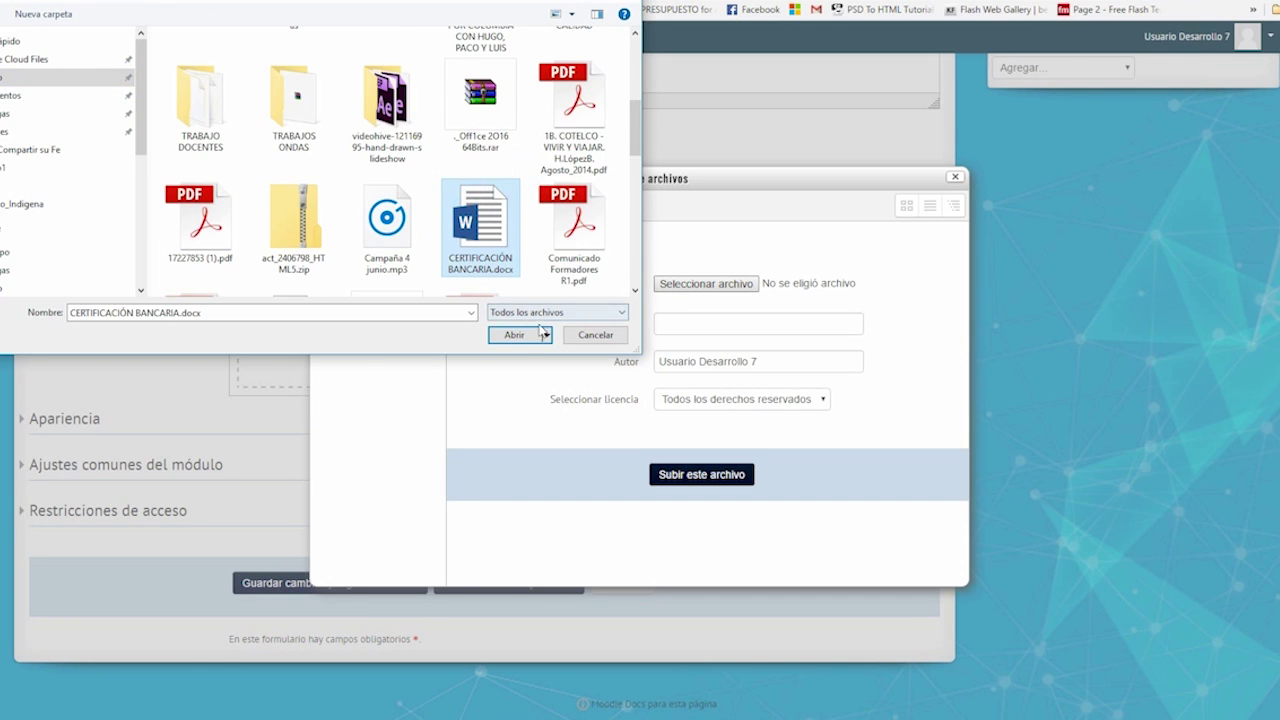
{"action": "left_click", "coordinate": [506, 337]}
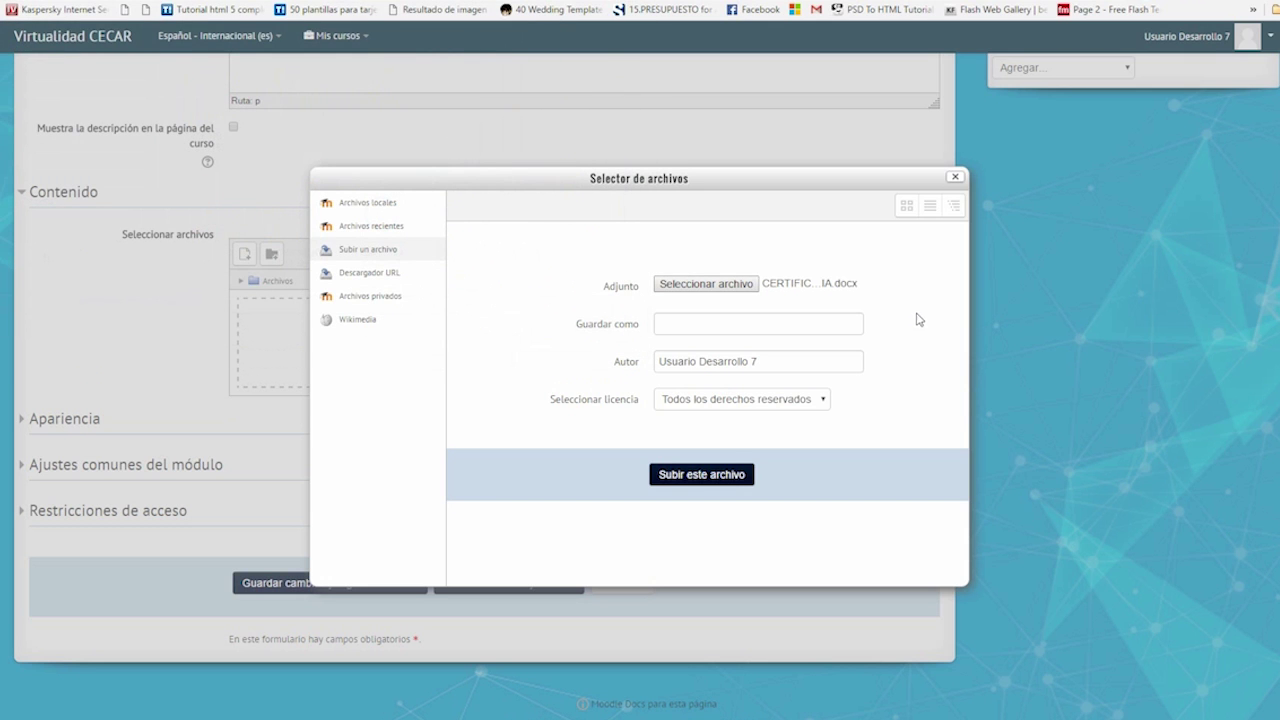
{"action": "left_click", "coordinate": [688, 478]}
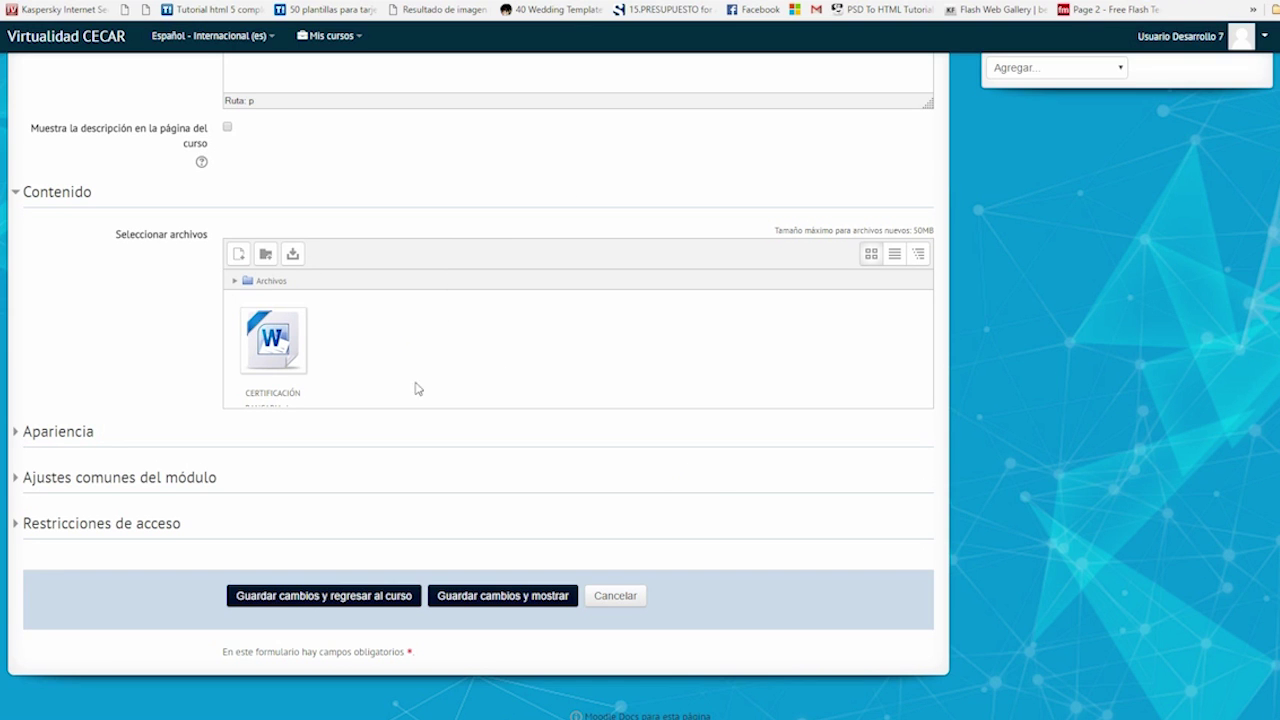
Step: Save the file resource and return to the Agenda del Curso section of the course page
{"action": "scroll", "coordinate": [300, 343], "scroll_direction": "down", "scroll_amount": 1}
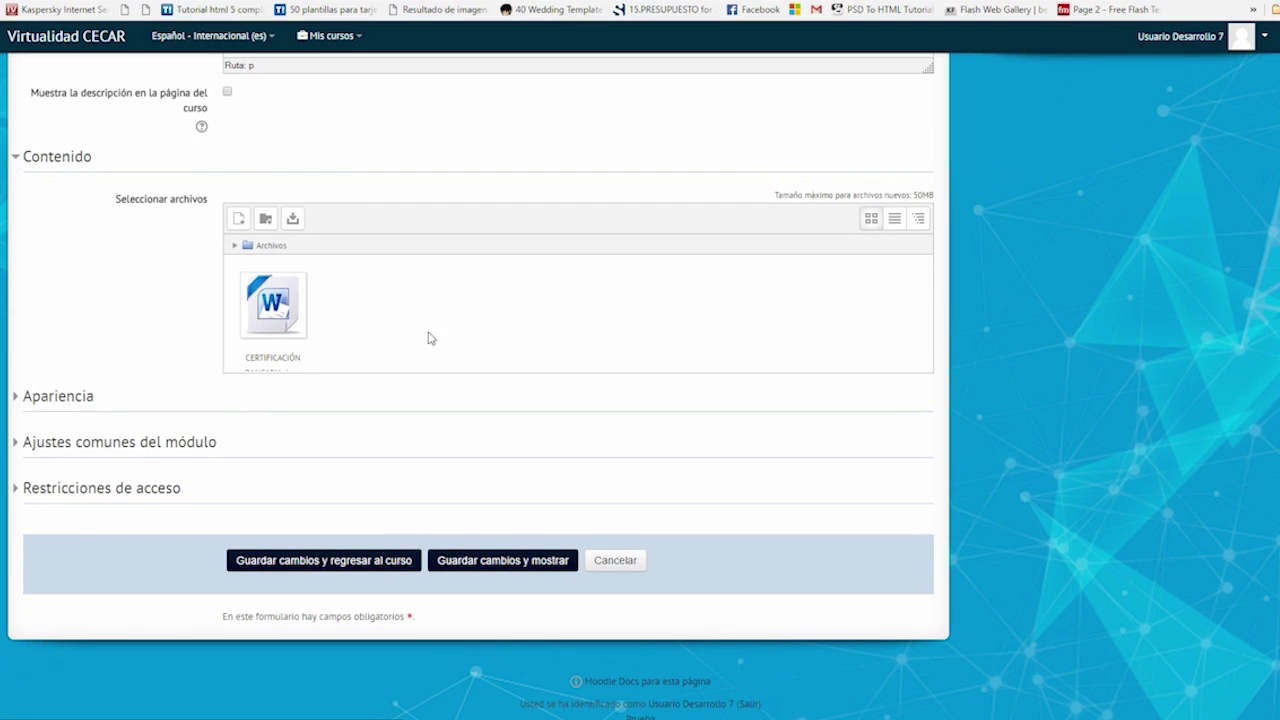
{"action": "left_click", "coordinate": [310, 567]}
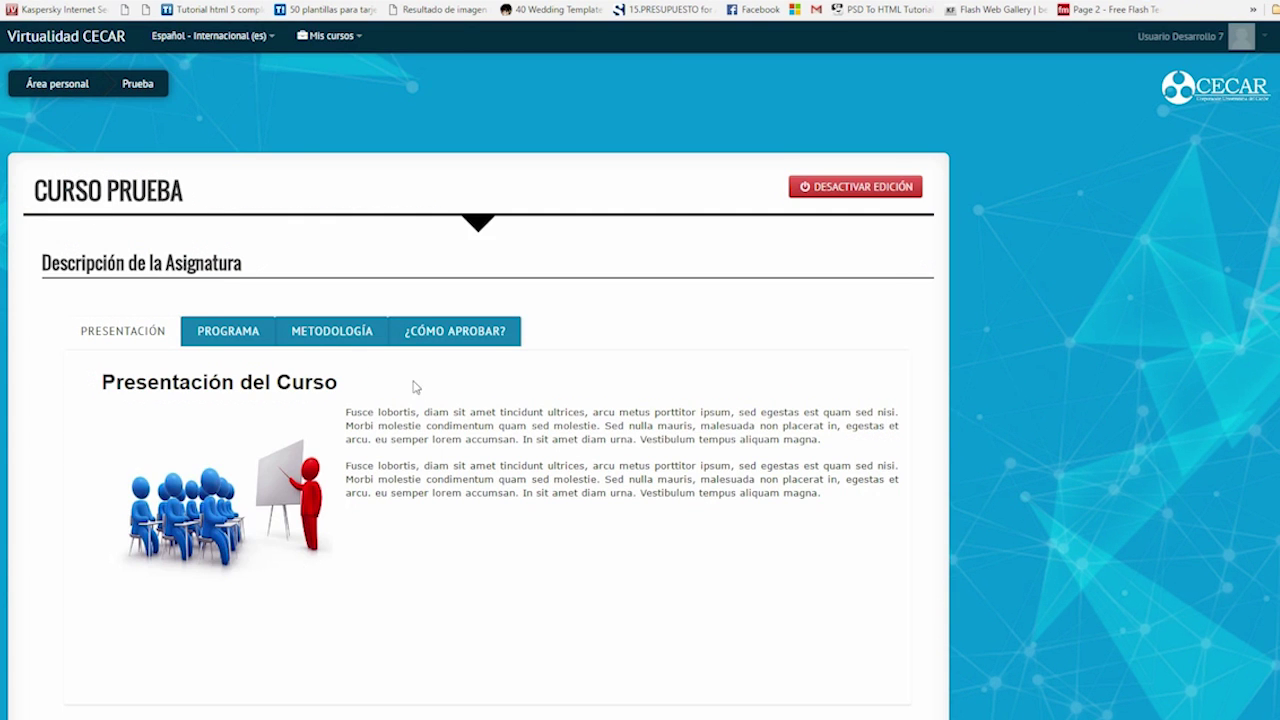
{"action": "scroll", "coordinate": [660, 285], "scroll_direction": "down", "scroll_amount": 5}
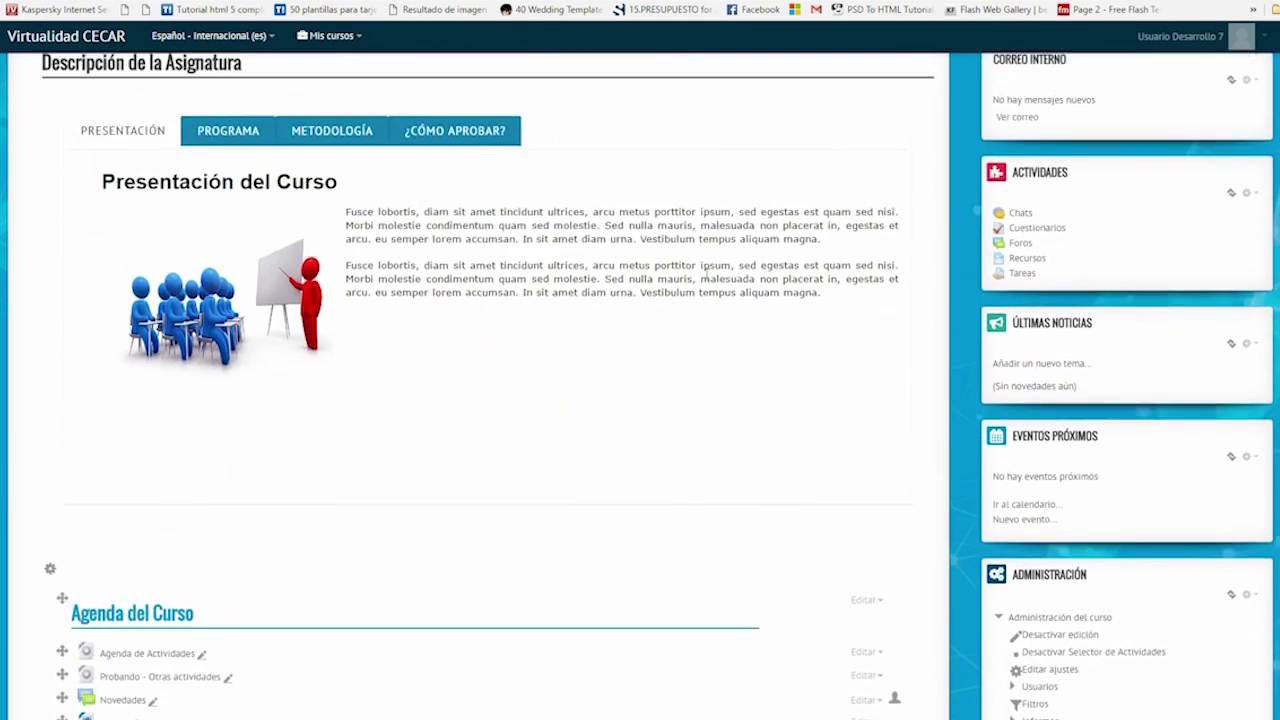
{"action": "scroll", "coordinate": [705, 281], "scroll_direction": "down", "scroll_amount": 3}
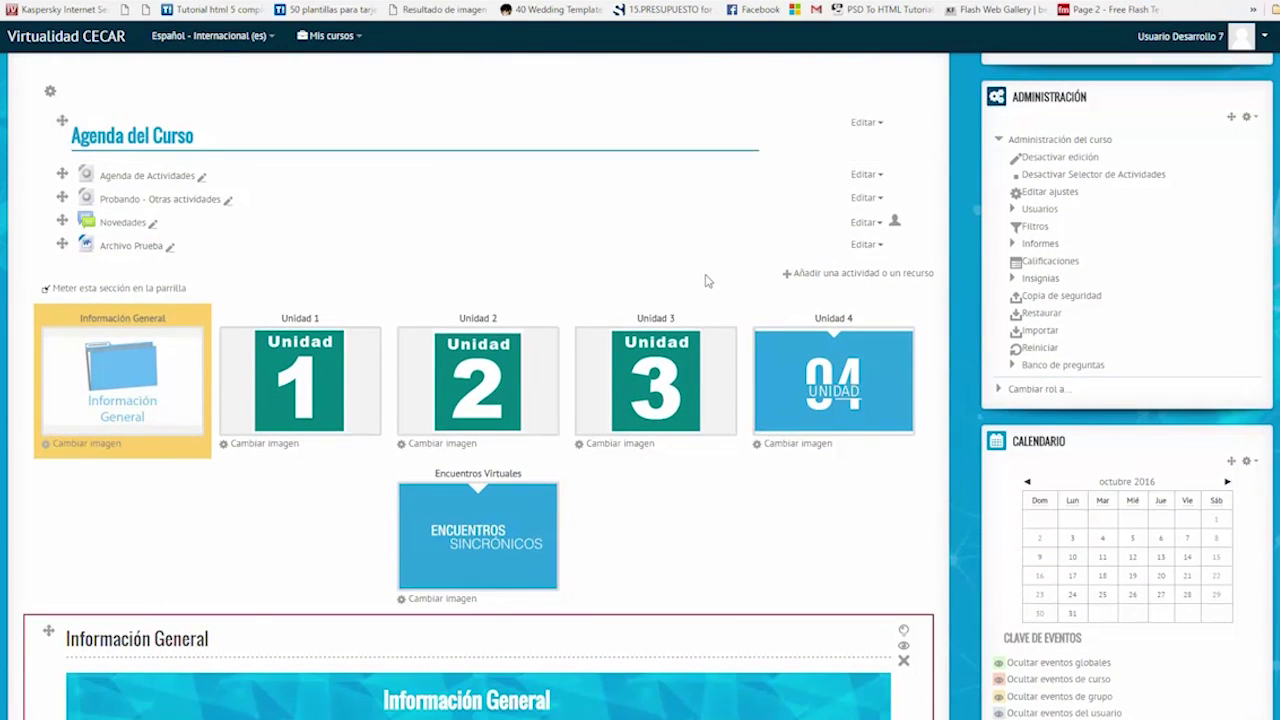
Step: Rename the Archivo Prueba resource as "Archivo Word Prueba"
{"action": "left_click", "coordinate": [170, 250]}
{"action": "left_click", "coordinate": [210, 246]}
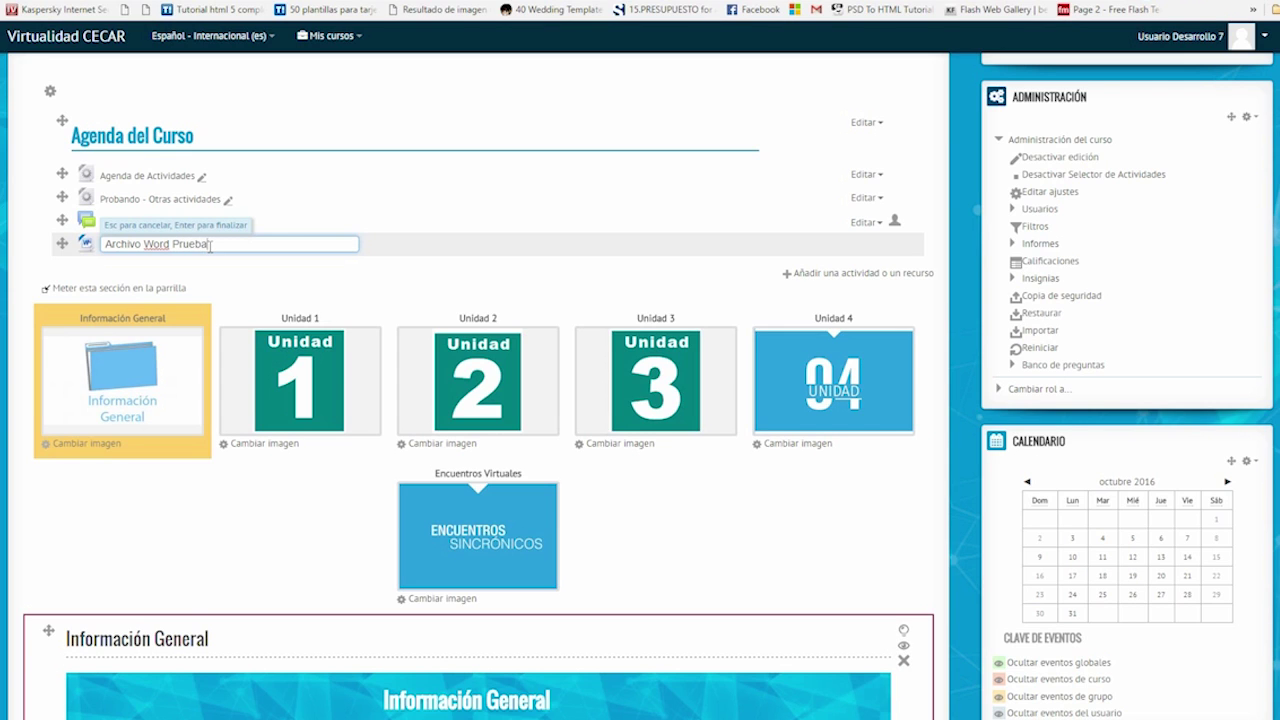
{"action": "key", "text": "Return"}
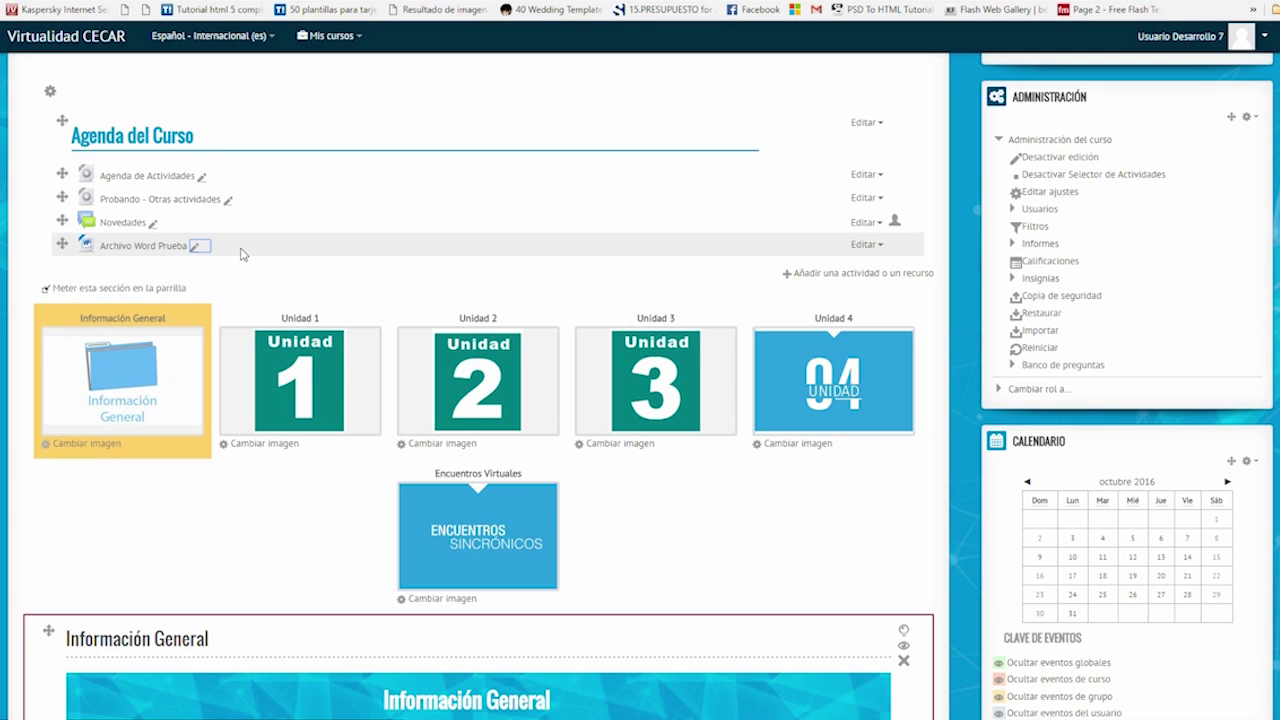
Step: Move the Archivo Word Prueba resource from Agenda del Curso to directly below the Recursos Didácticos heading in Unidad 1
{"action": "scroll", "coordinate": [240, 254], "scroll_direction": "down", "scroll_amount": 1}
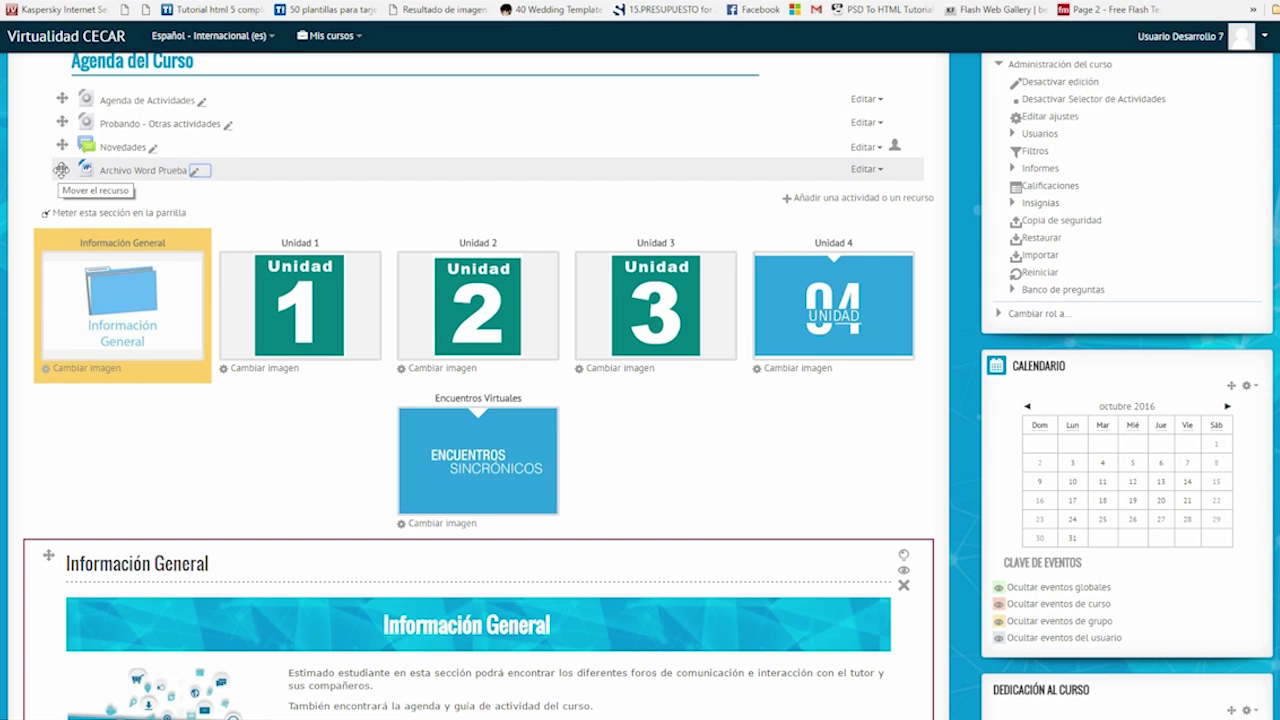
{"action": "scroll", "coordinate": [286, 411], "scroll_direction": "down", "scroll_amount": 1}
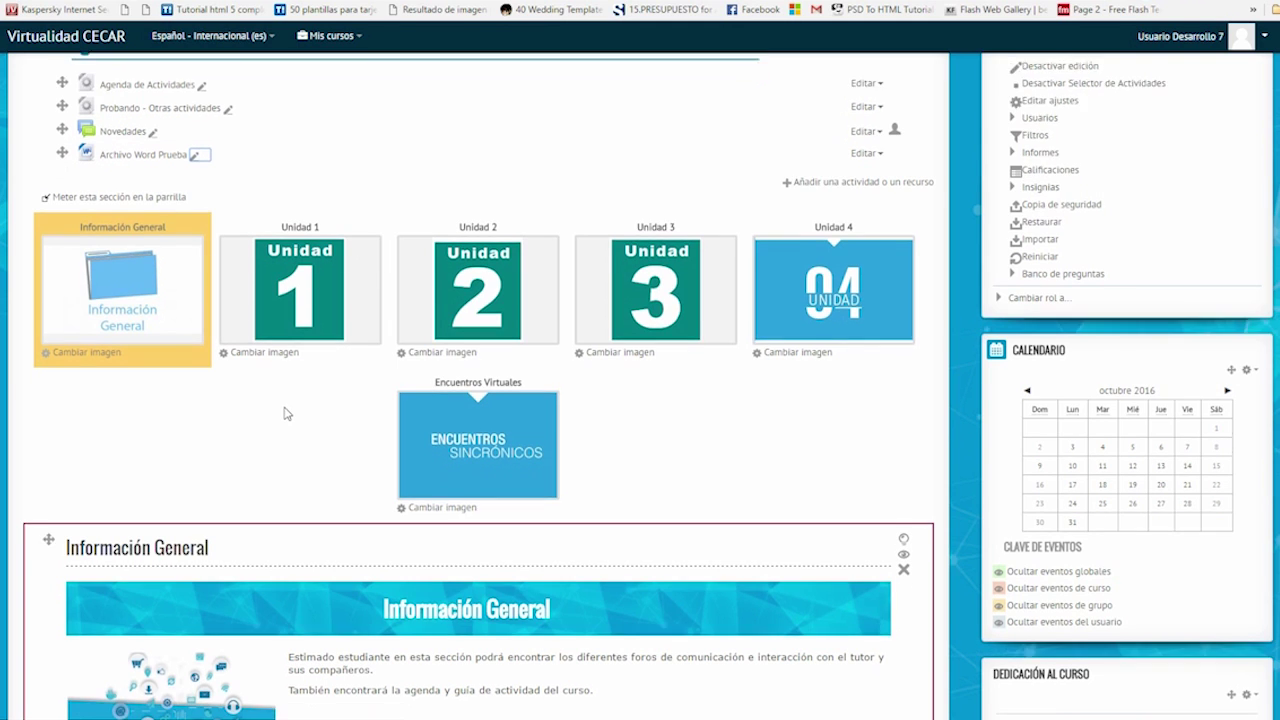
{"action": "scroll", "coordinate": [135, 278], "scroll_direction": "up", "scroll_amount": 2}
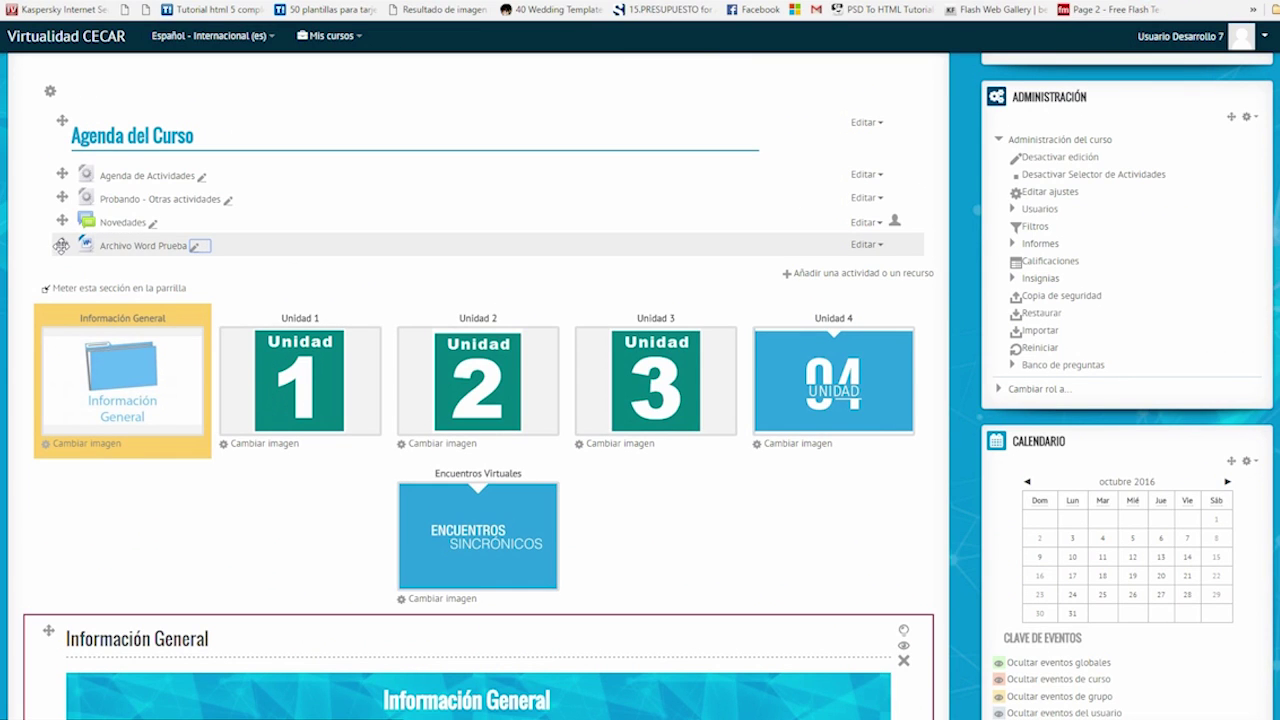
{"action": "left_click_drag", "start_coordinate": [61, 245], "coordinate": [171, 446]}
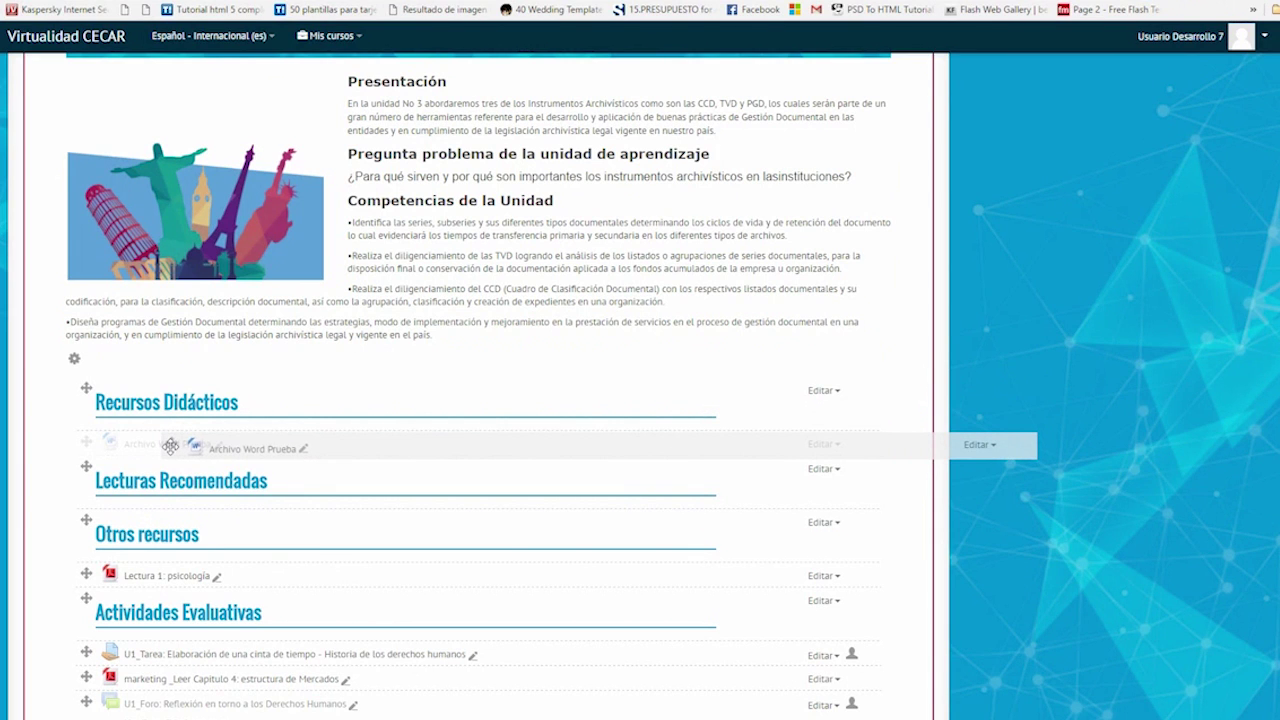
{"action": "left_click_drag", "start_coordinate": [171, 446], "coordinate": [102, 521]}
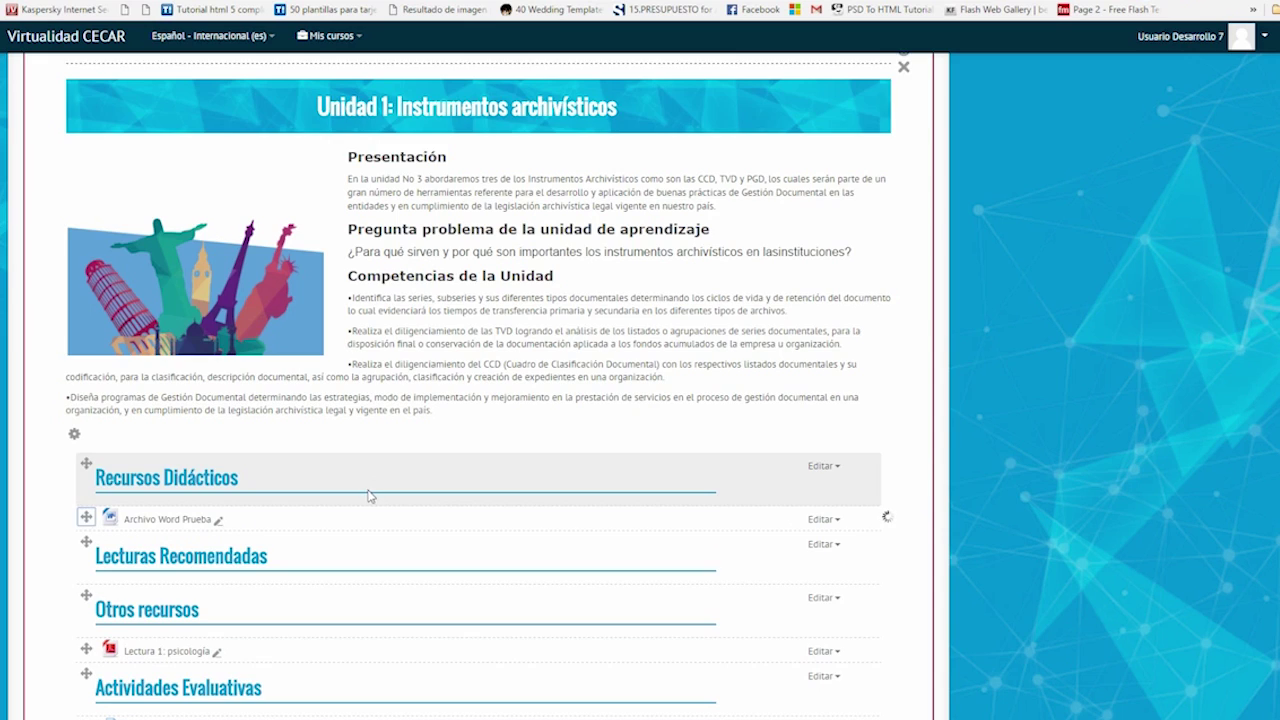
Step: Move Archivo Word Prueba from Recursos Didácticos to below the Lecturas Recomendadas heading in Unidad 1
{"action": "scroll", "coordinate": [368, 496], "scroll_direction": "down", "scroll_amount": 1}
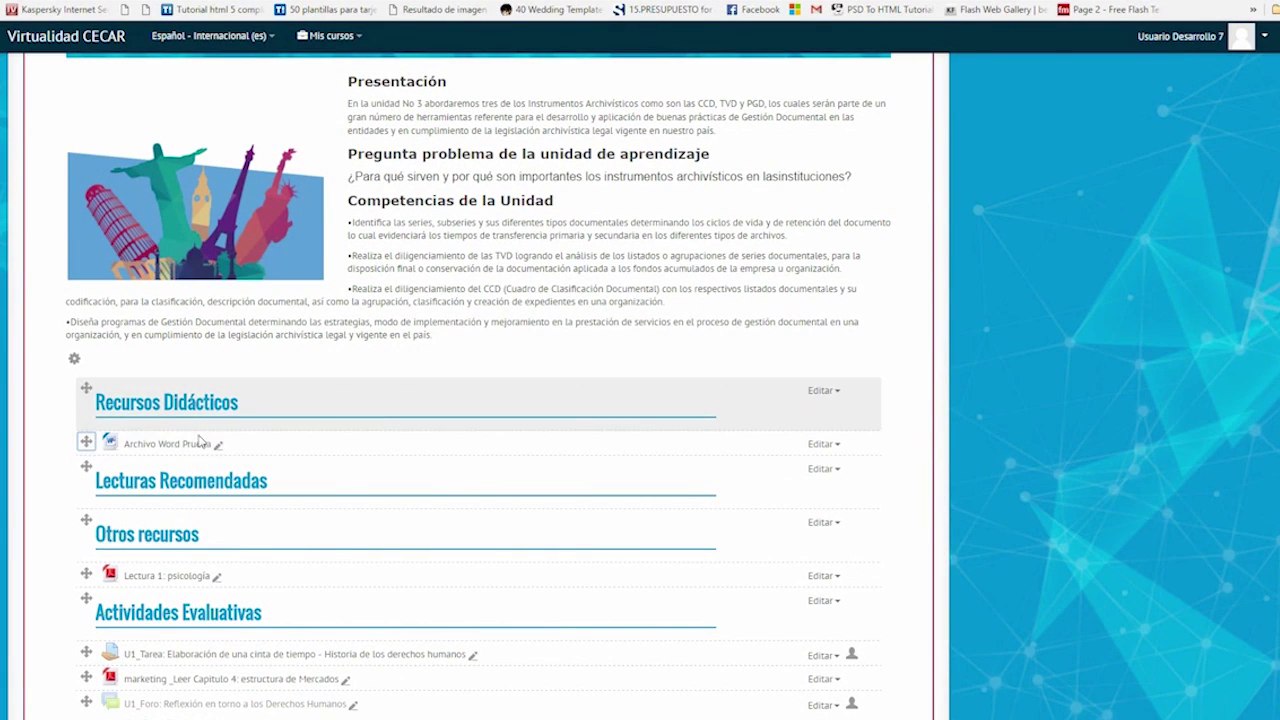
{"action": "scroll", "coordinate": [237, 370], "scroll_direction": "down", "scroll_amount": 3}
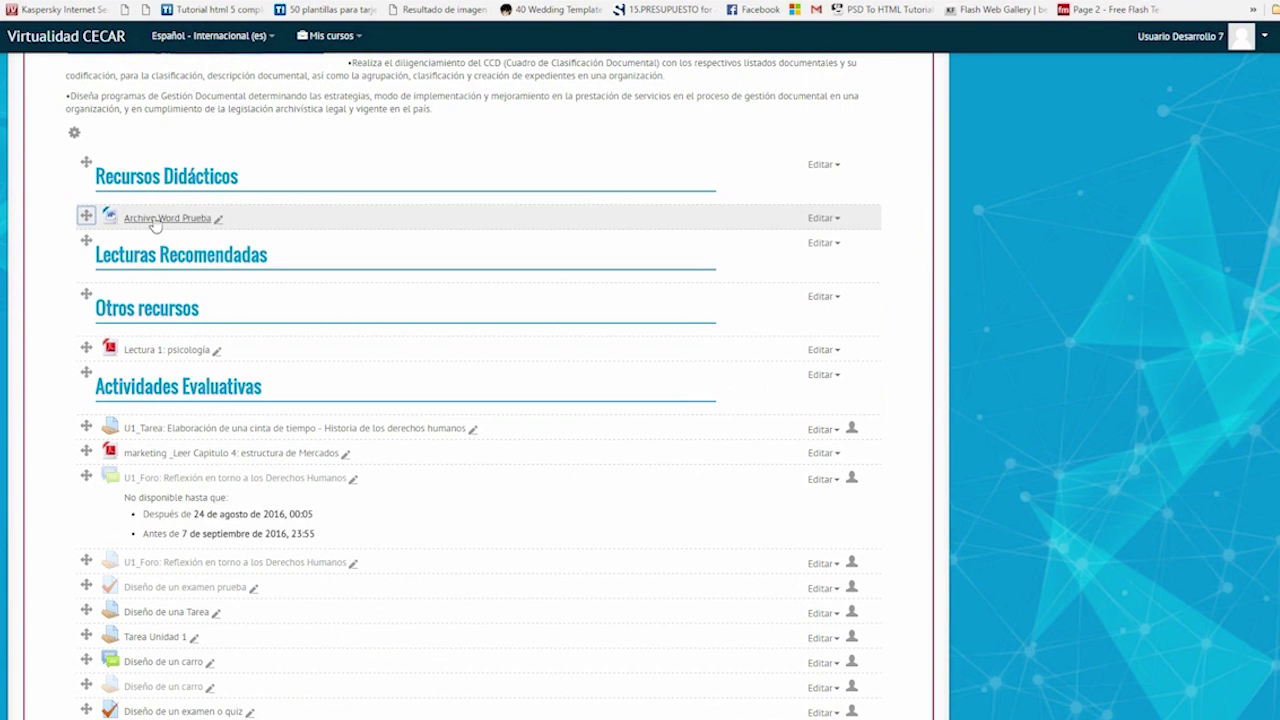
{"action": "left_click_drag", "start_coordinate": [87, 215], "coordinate": [90, 271]}
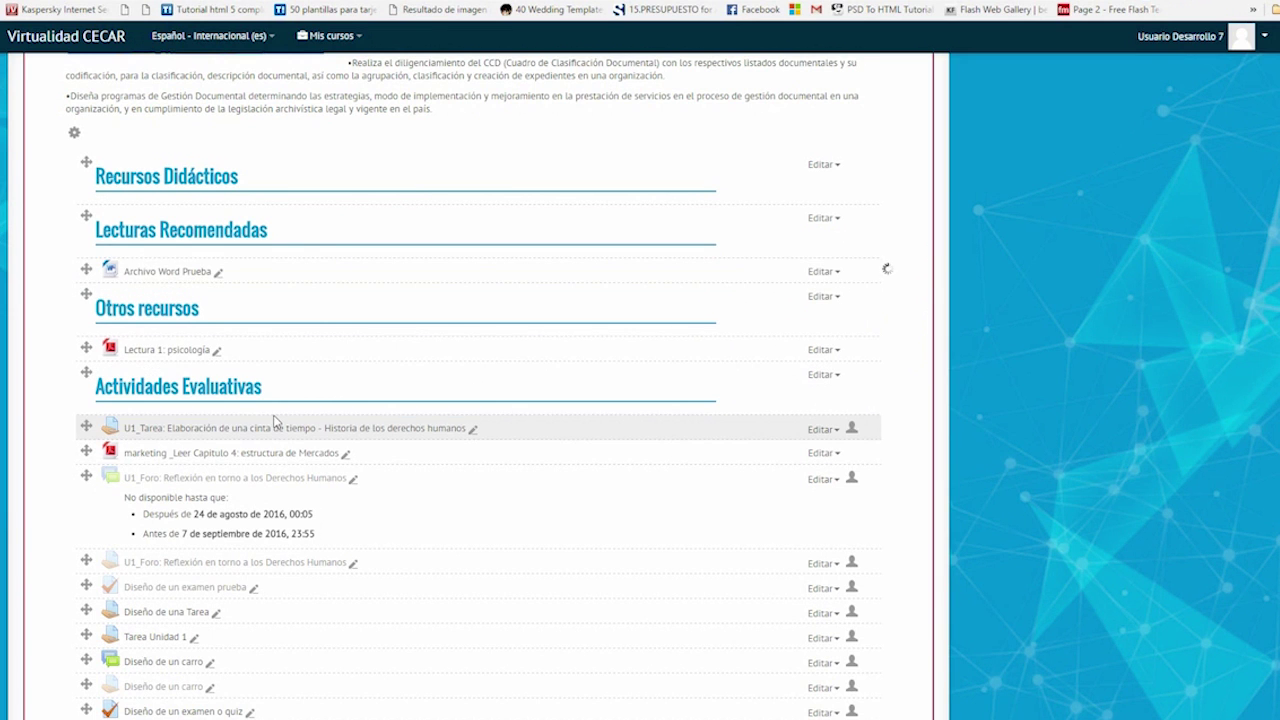
Step: Move Archivo Word Prueba below Lectura 1: psicología in Otros recursos, and return it to Recursos Didácticos
{"action": "scroll", "coordinate": [275, 420], "scroll_direction": "up", "scroll_amount": 1}
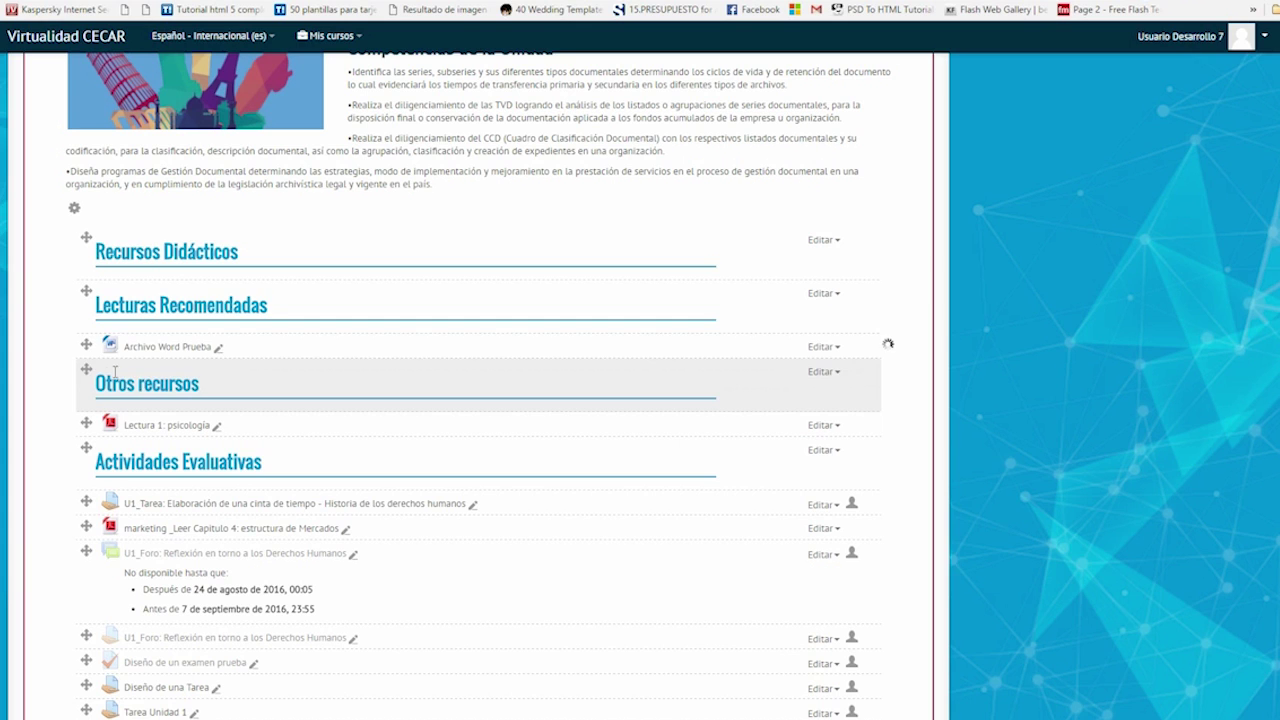
{"action": "left_click_drag", "start_coordinate": [86, 344], "coordinate": [94, 412]}
{"action": "left_click_drag", "start_coordinate": [86, 346], "coordinate": [100, 425]}
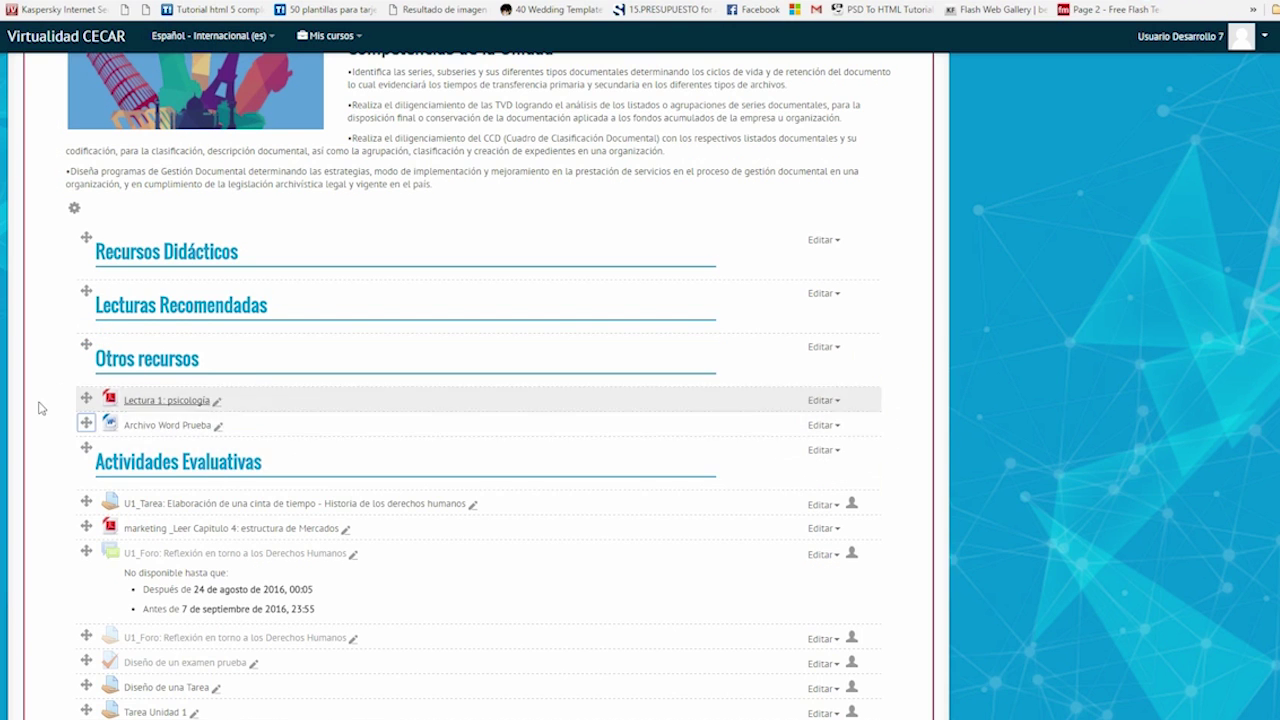
{"action": "left_click_drag", "start_coordinate": [86, 423], "coordinate": [90, 288]}
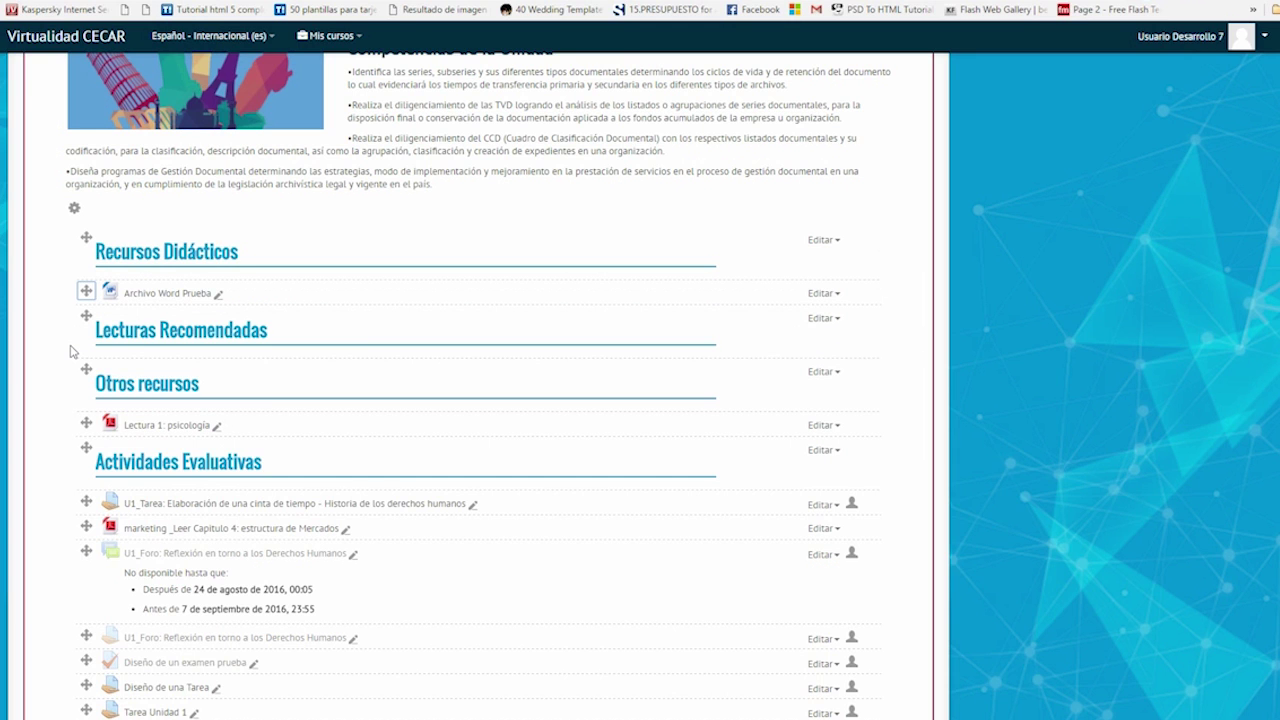
Step: Turn off editing mode for the course page
{"action": "scroll", "coordinate": [70, 351], "scroll_direction": "up", "scroll_amount": 15}
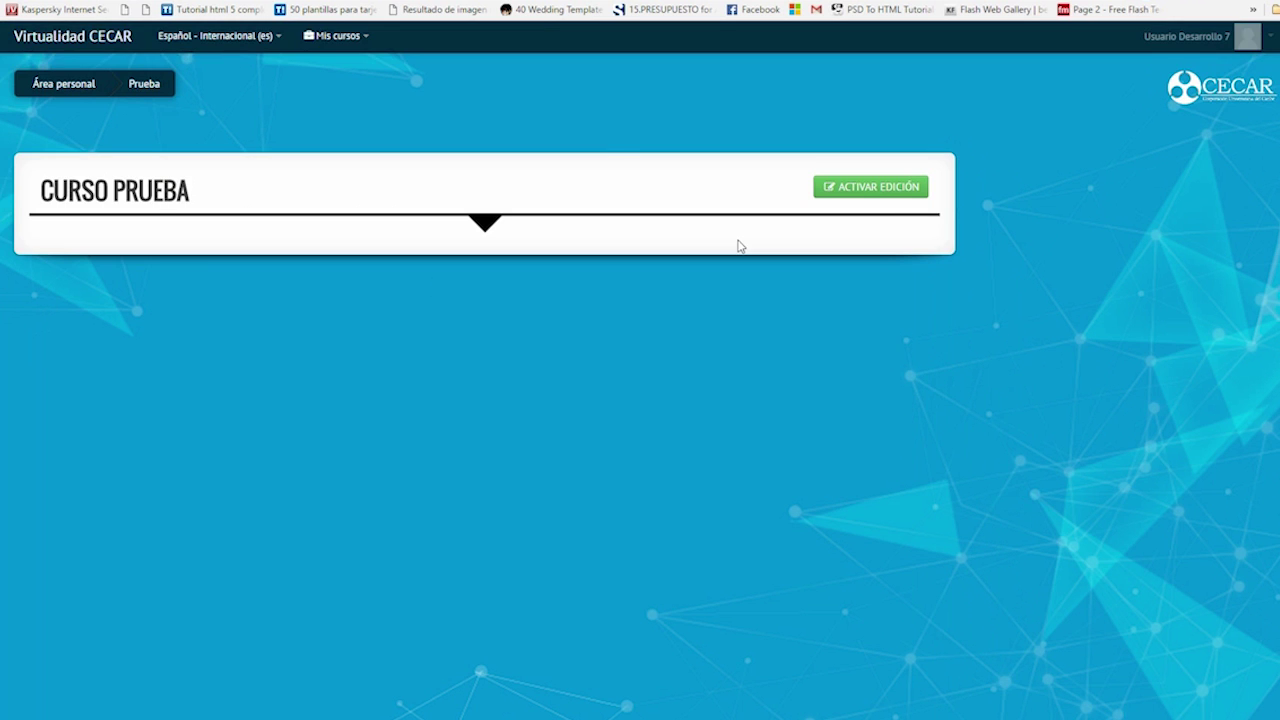
Step: Open Unidad 1 to check the placement of Archivo Word Prueba under Recursos Didácticos, and close the unit view
{"action": "scroll", "coordinate": [737, 247], "scroll_direction": "down", "scroll_amount": 5}
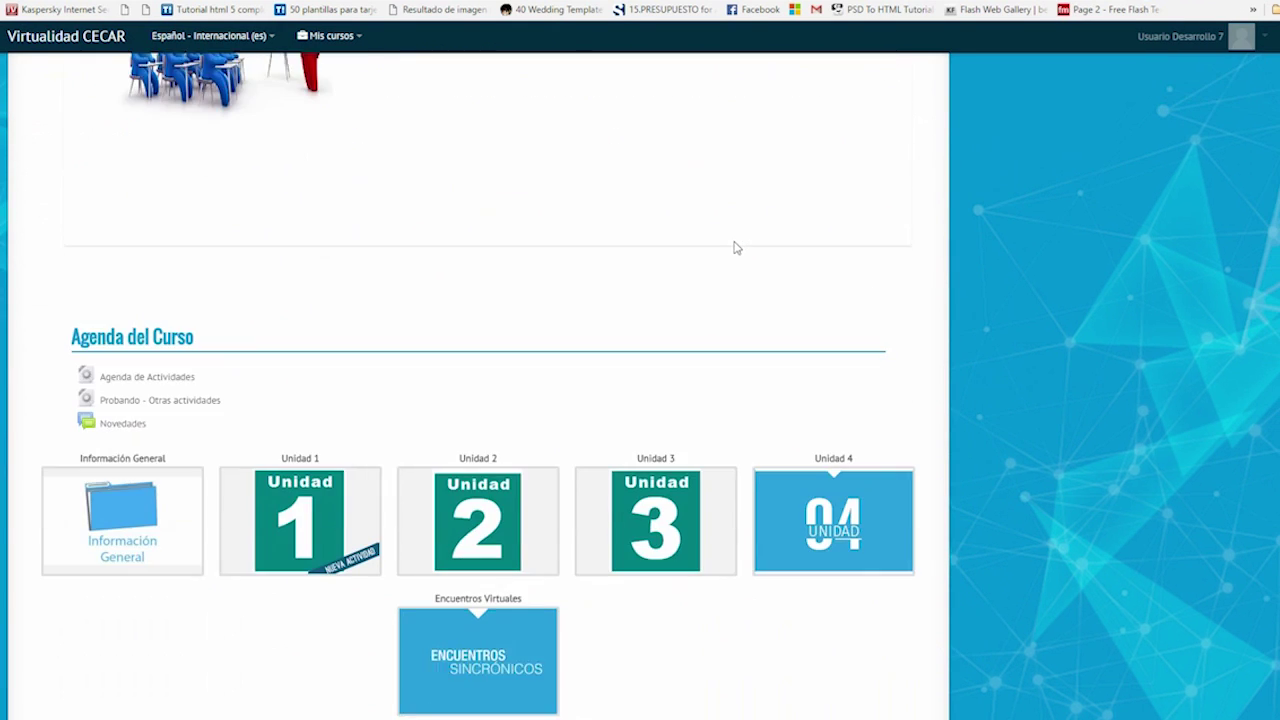
{"action": "scroll", "coordinate": [737, 249], "scroll_direction": "down", "scroll_amount": 3}
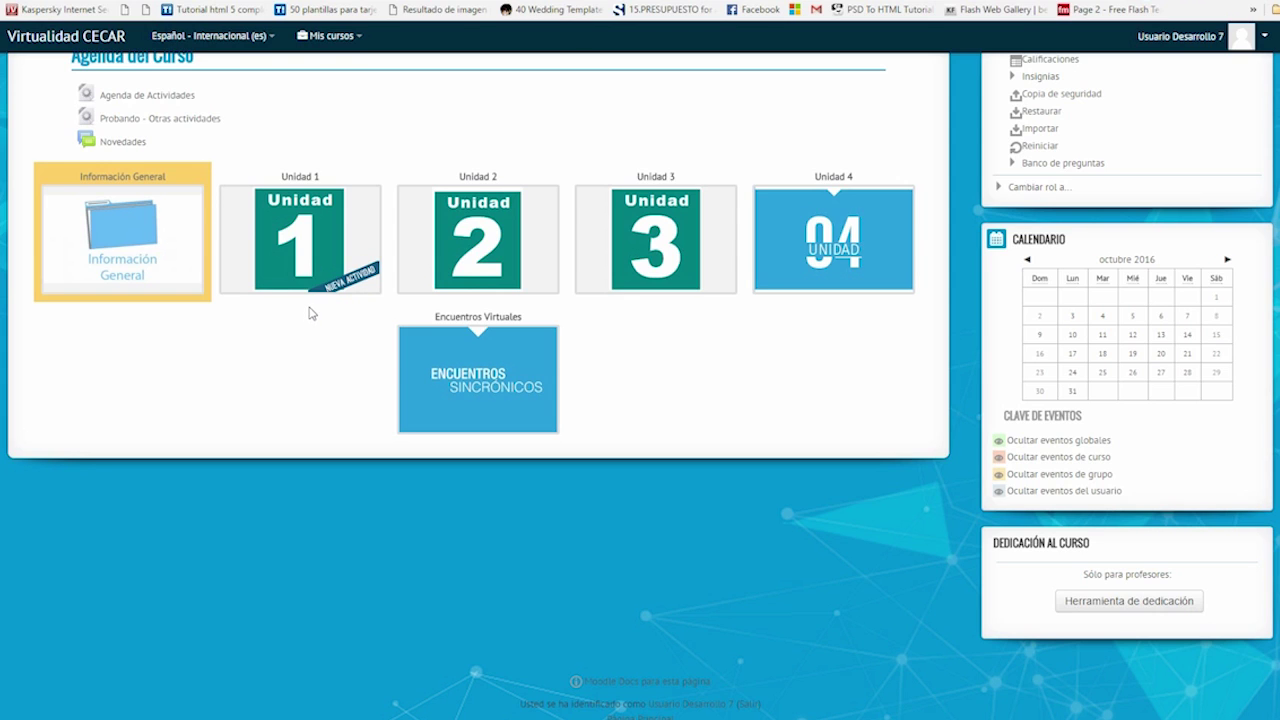
{"action": "left_click", "coordinate": [303, 249]}
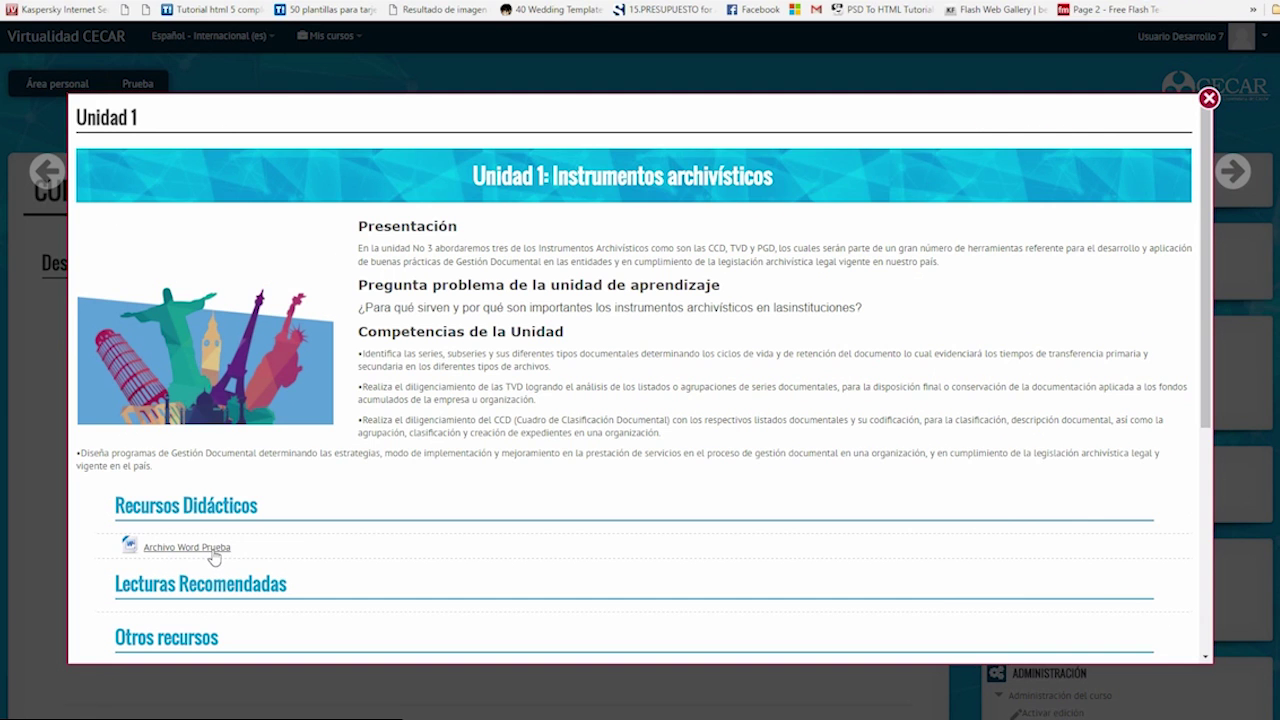
{"action": "left_click", "coordinate": [1209, 99]}
{"action": "scroll", "coordinate": [369, 468], "scroll_direction": "down", "scroll_amount": 5}
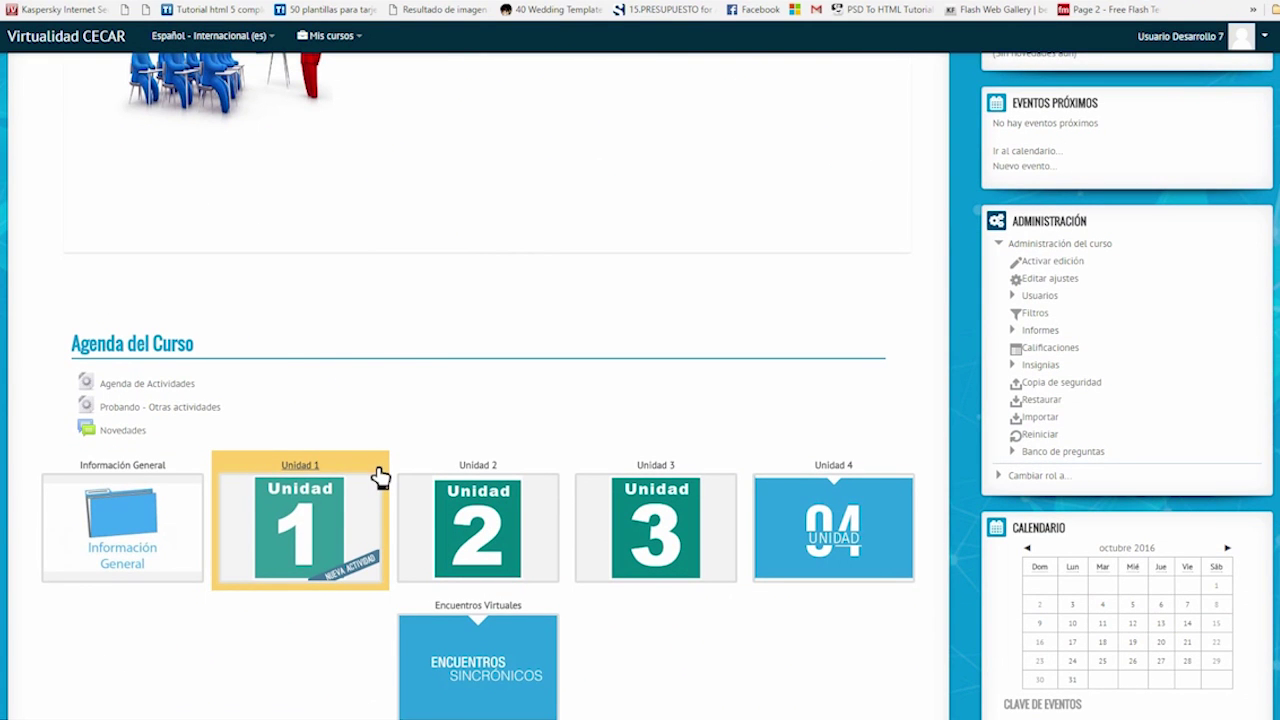
{"action": "scroll", "coordinate": [376, 476], "scroll_direction": "down", "scroll_amount": 2}
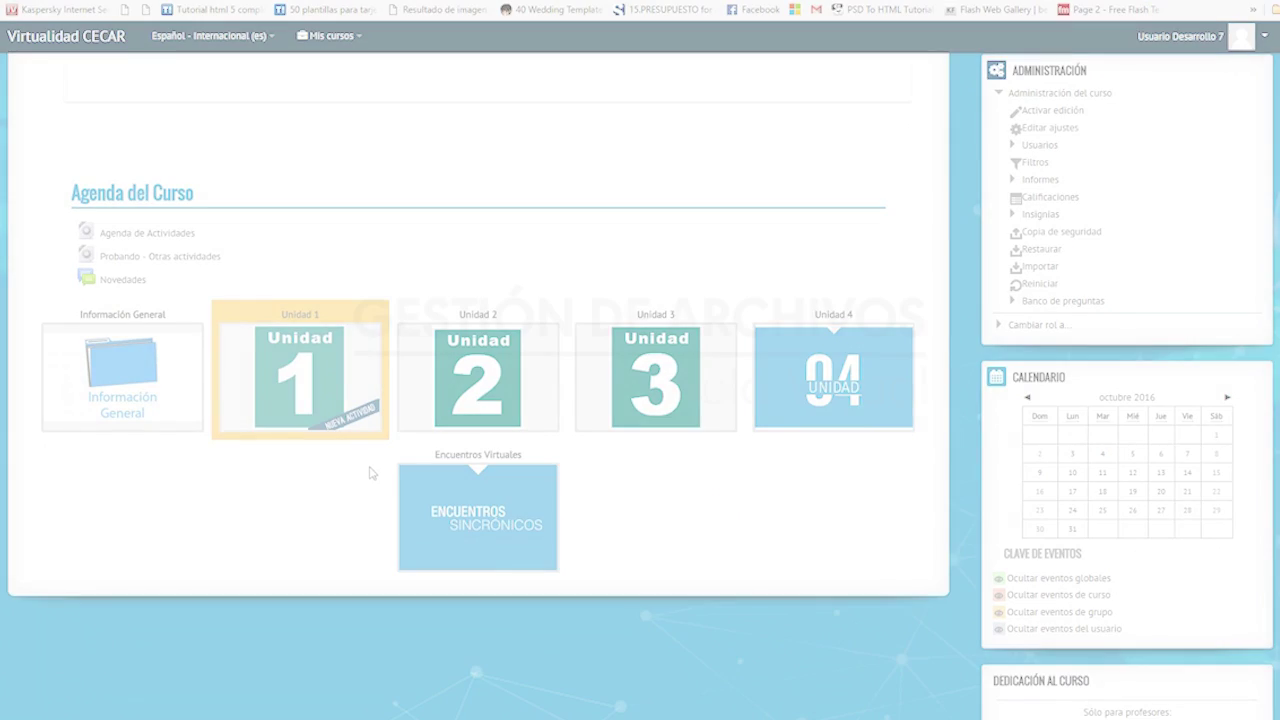